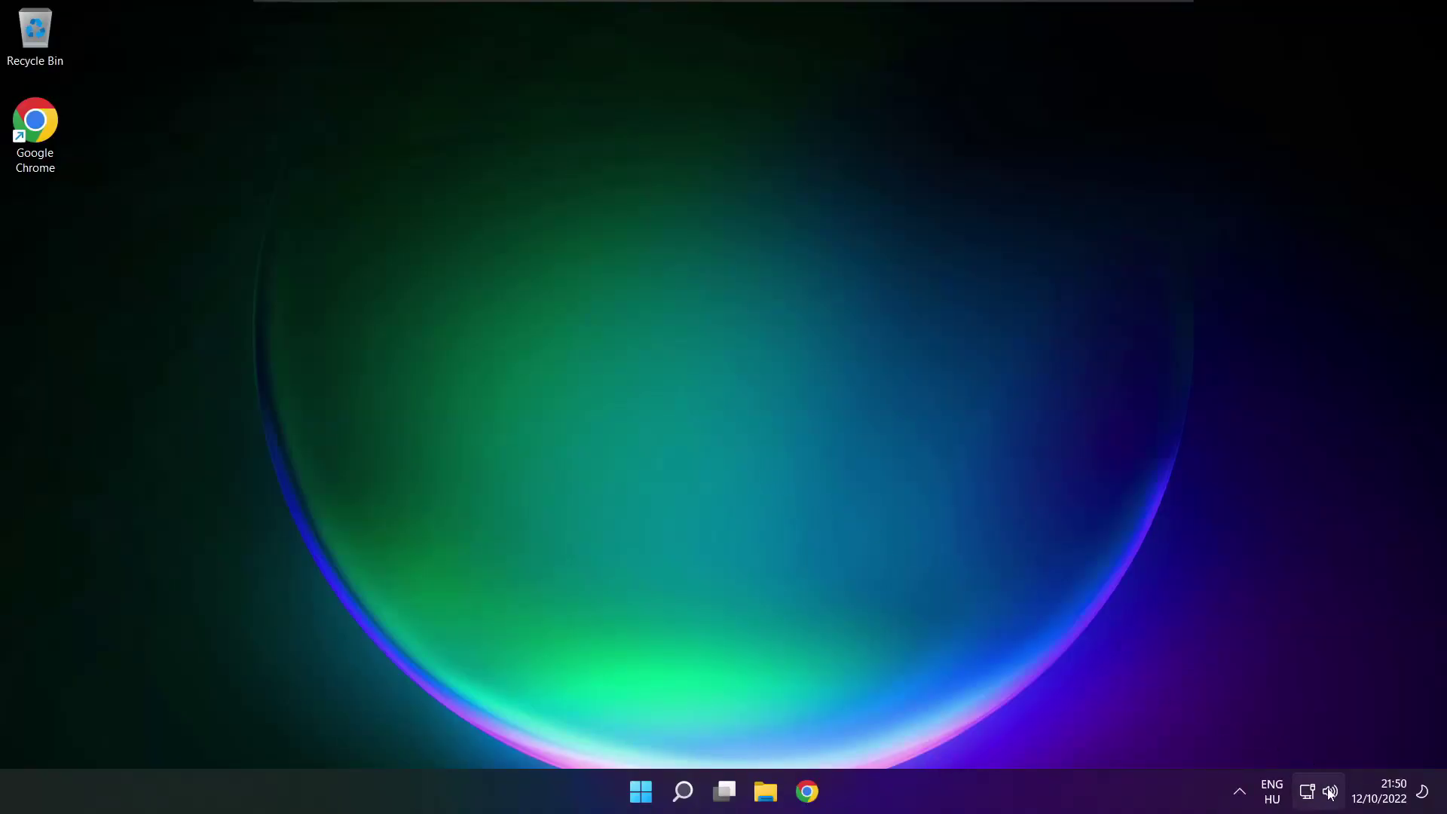
Change the Quick Settings sound output from CABLE Input to Speakers (High Definition Audio Device)
{"action": "left_click", "coordinate": [1331, 793]}
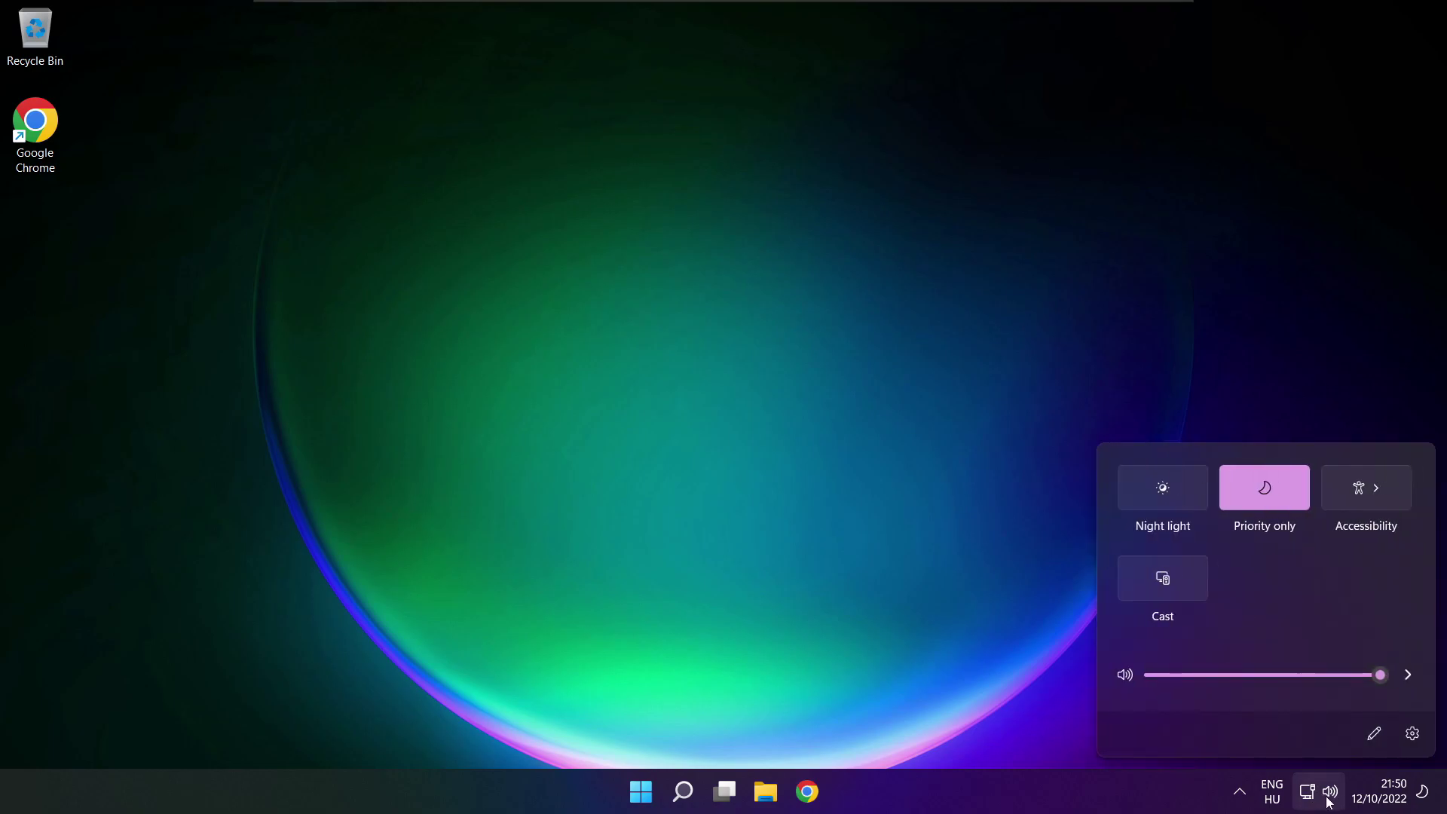
{"action": "left_click", "coordinate": [1408, 677]}
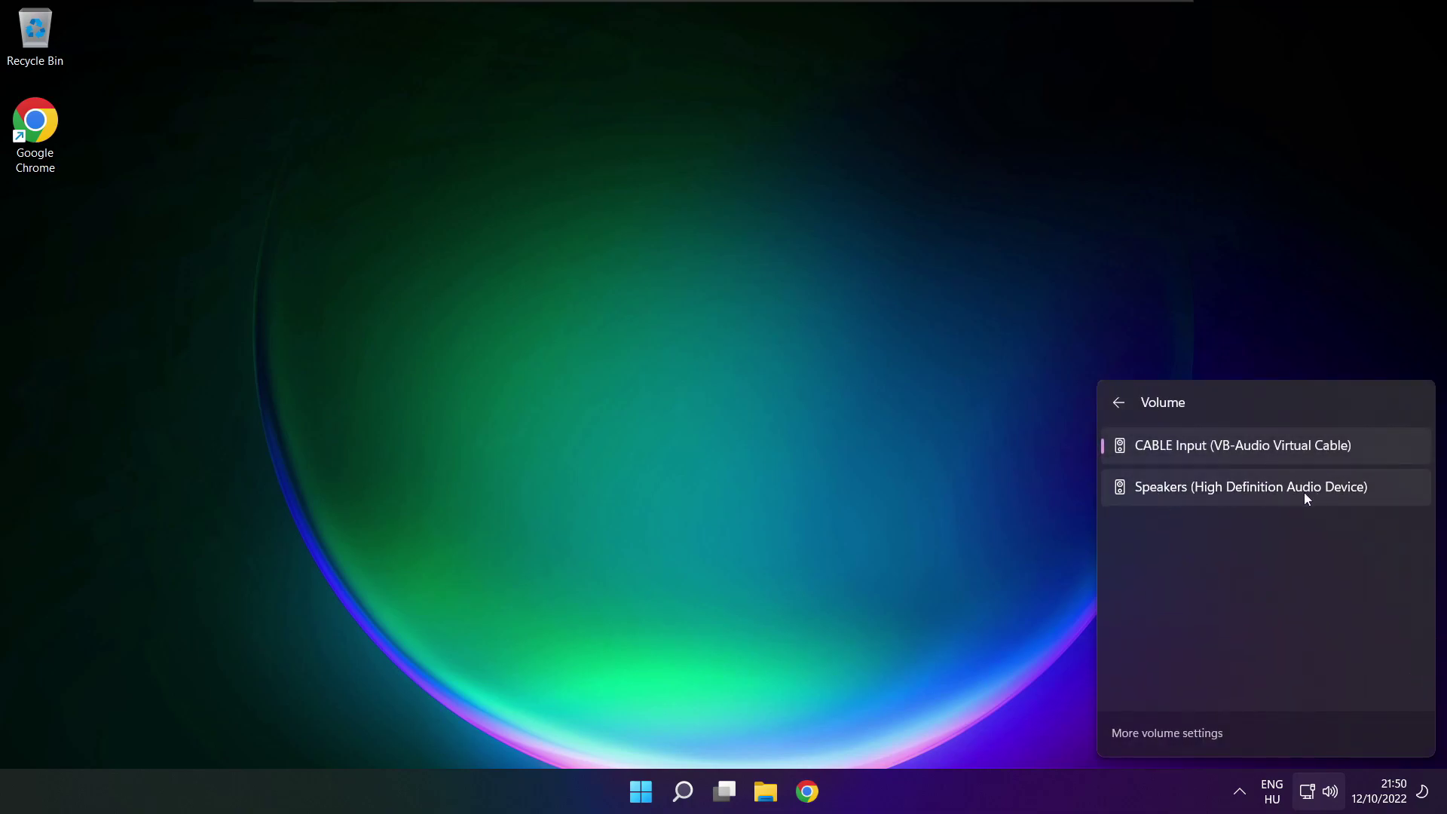
{"action": "left_click", "coordinate": [1382, 496]}
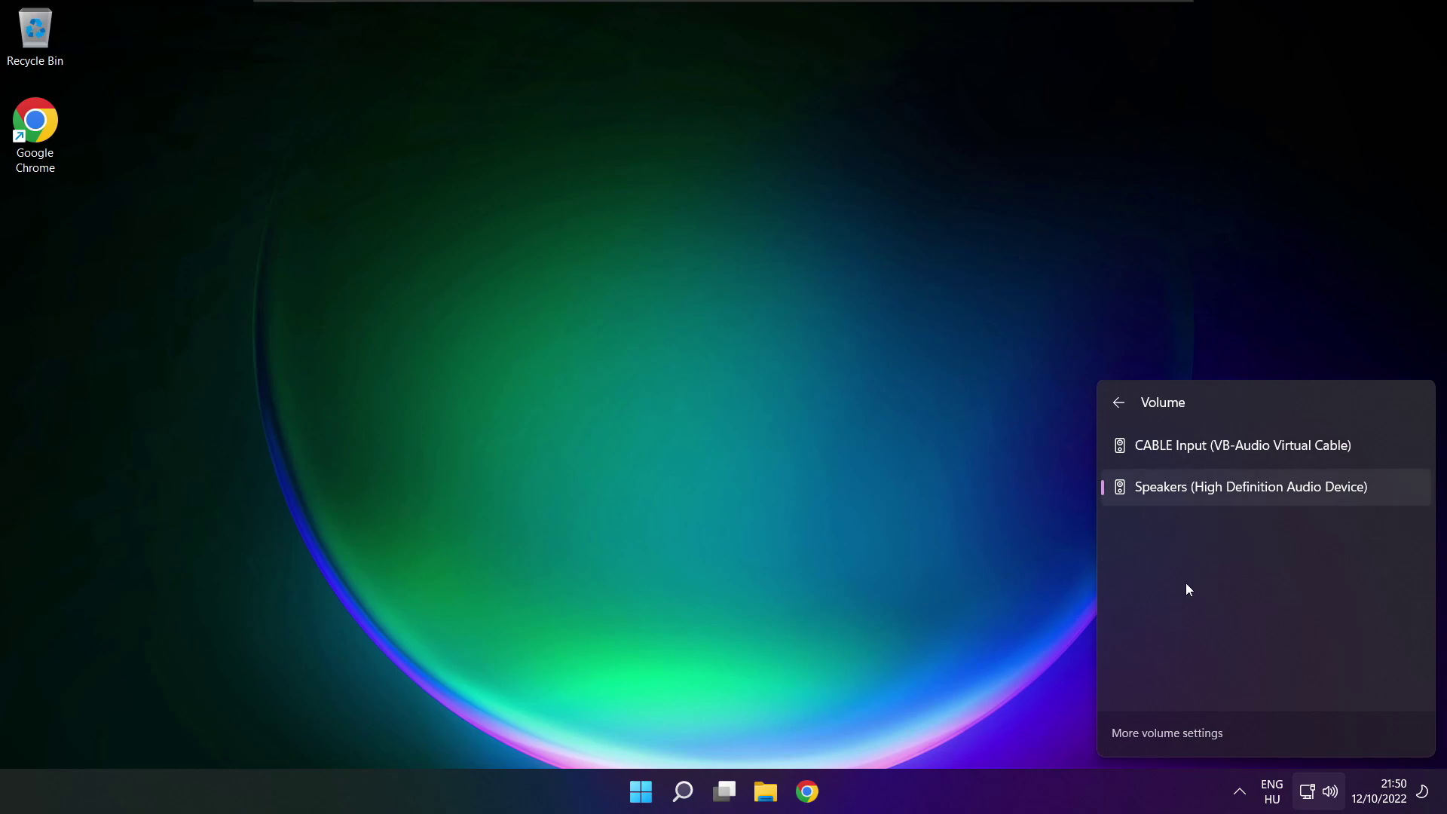
{"action": "left_click", "coordinate": [767, 444]}
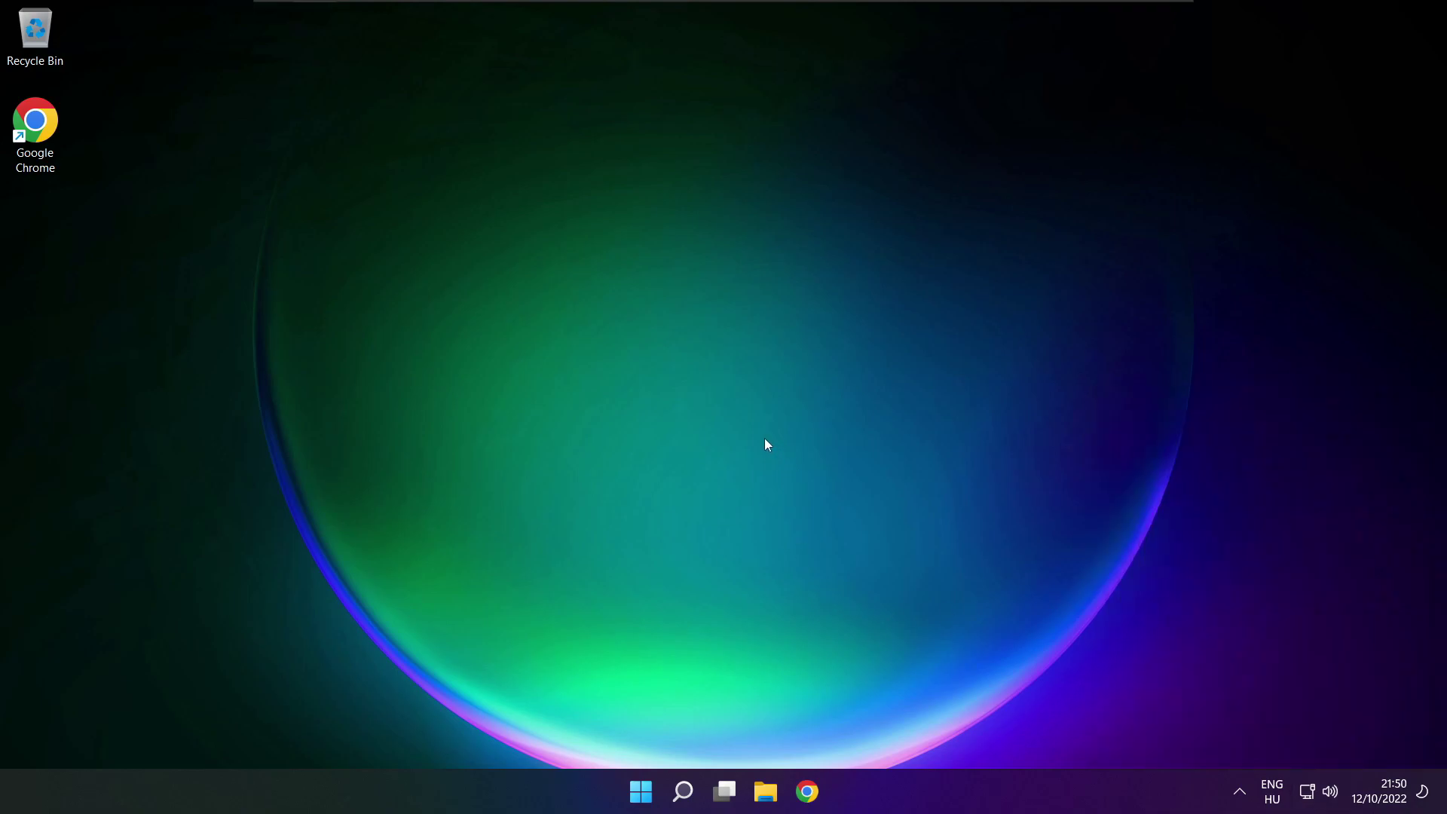
{"action": "left_click", "coordinate": [641, 791]}
{"action": "left_click", "coordinate": [957, 725]}
{"action": "left_click", "coordinate": [1330, 792]}
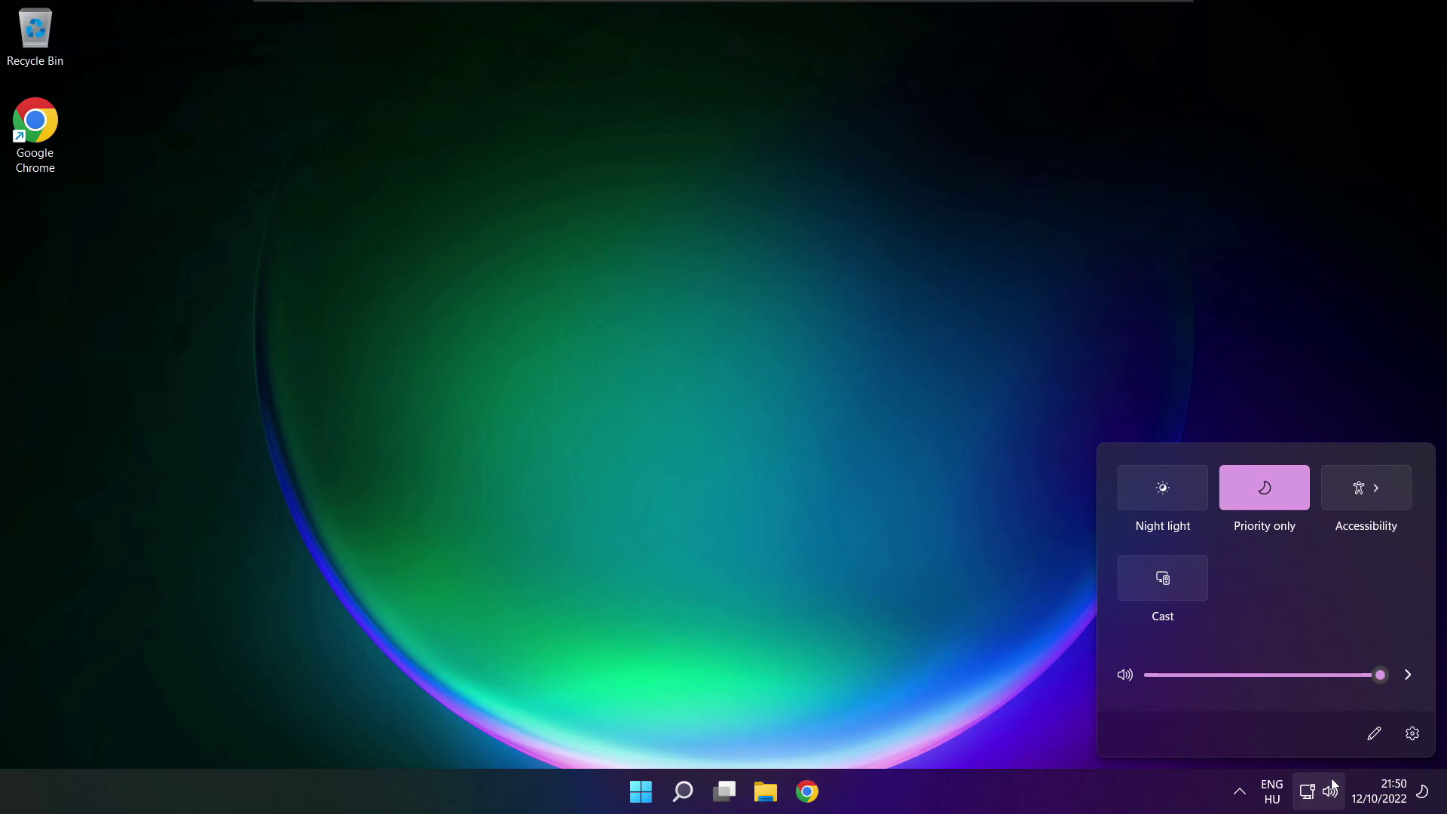
{"action": "left_click", "coordinate": [1408, 676]}
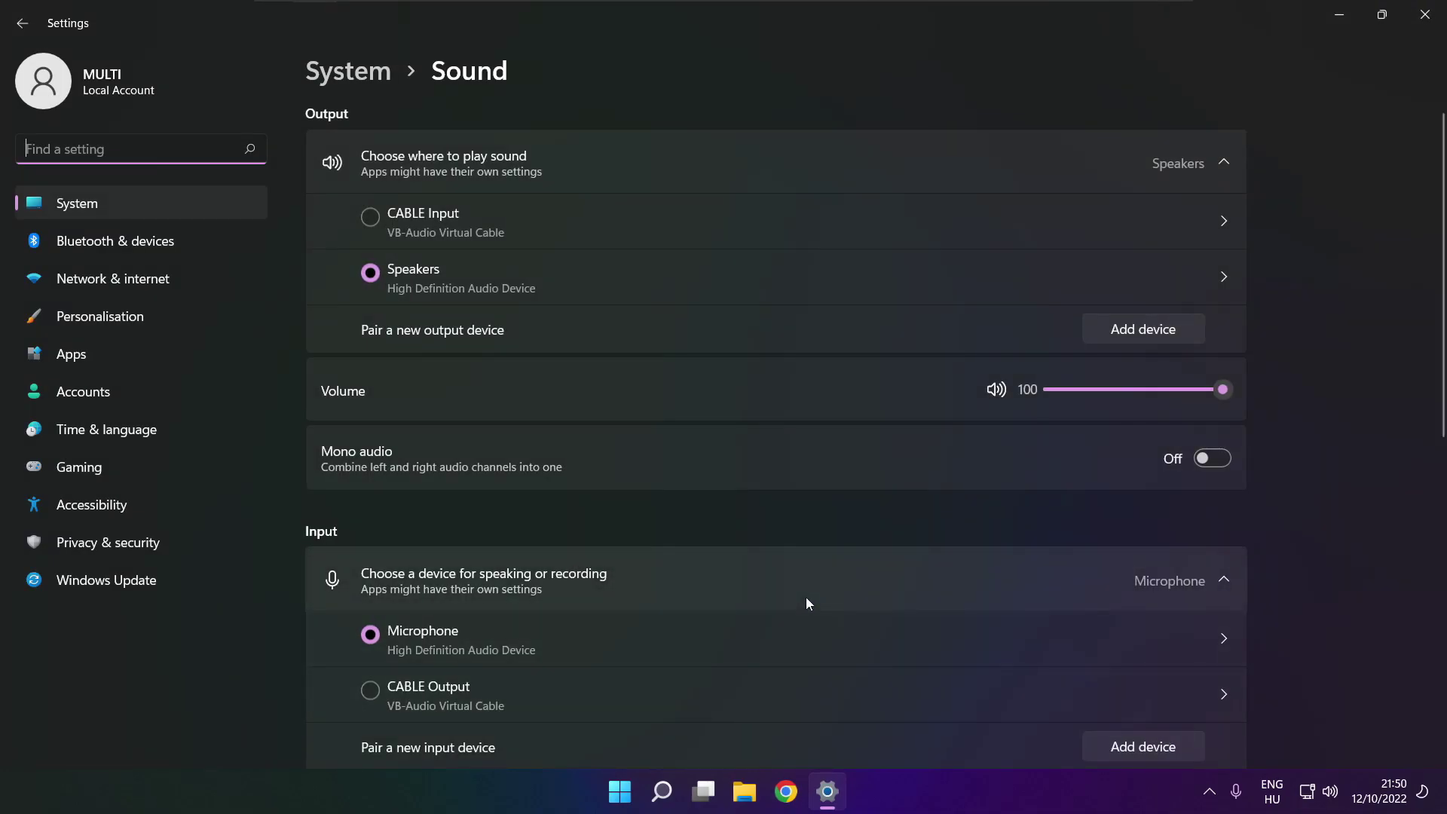
Open Sound settings from More volume settings, leave output volume at 100, and scroll to Advanced
{"action": "left_click", "coordinate": [387, 273]}
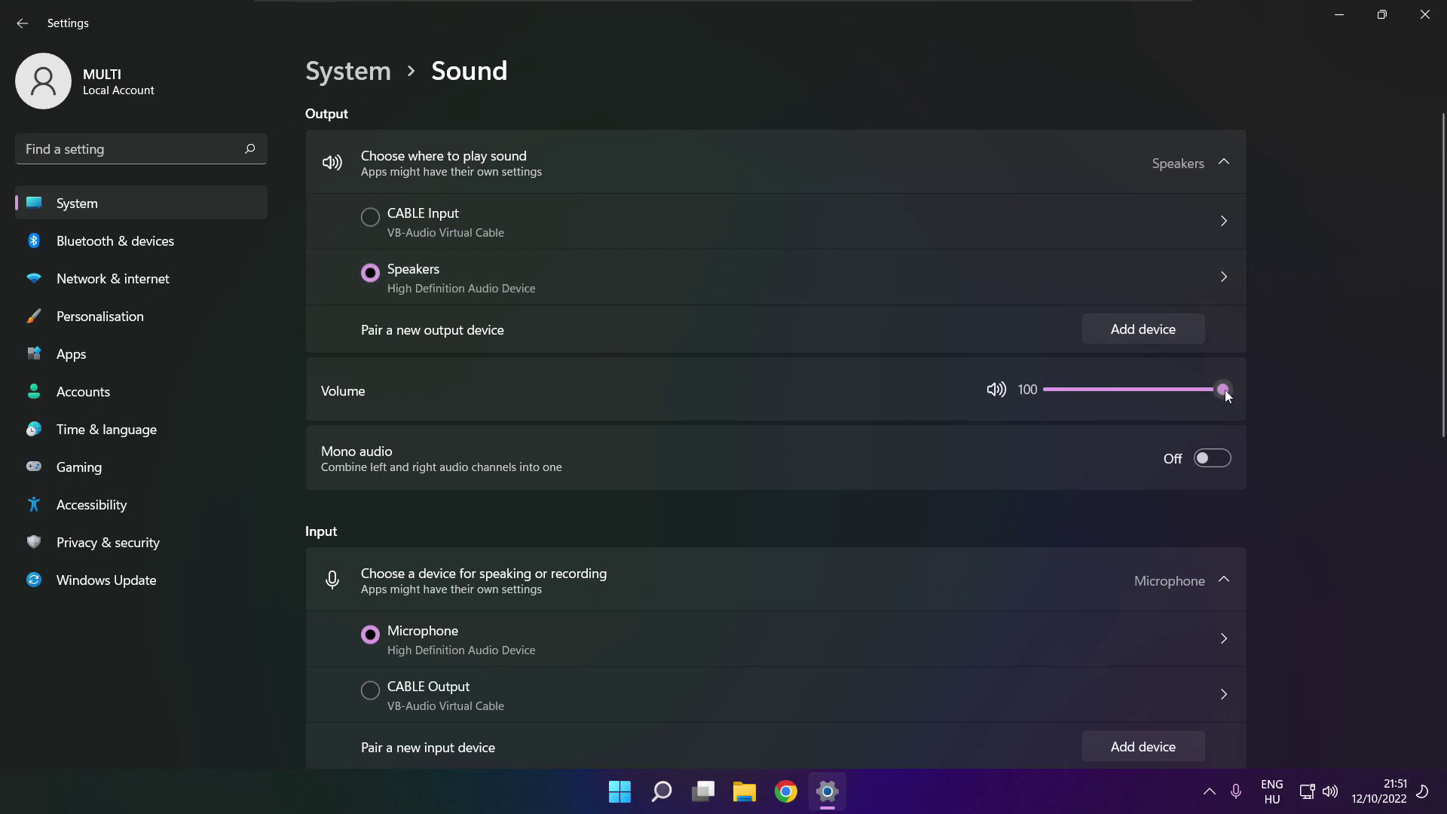
{"action": "mouse_move", "coordinate": [1222, 389]}
{"action": "left_mouse_down"}
{"action": "mouse_move", "coordinate": [1115, 387]}
{"action": "mouse_move", "coordinate": [1239, 393]}
{"action": "left_mouse_up"}
{"action": "left_click_drag", "start_coordinate": [1444, 382], "coordinate": [1435, 631]}
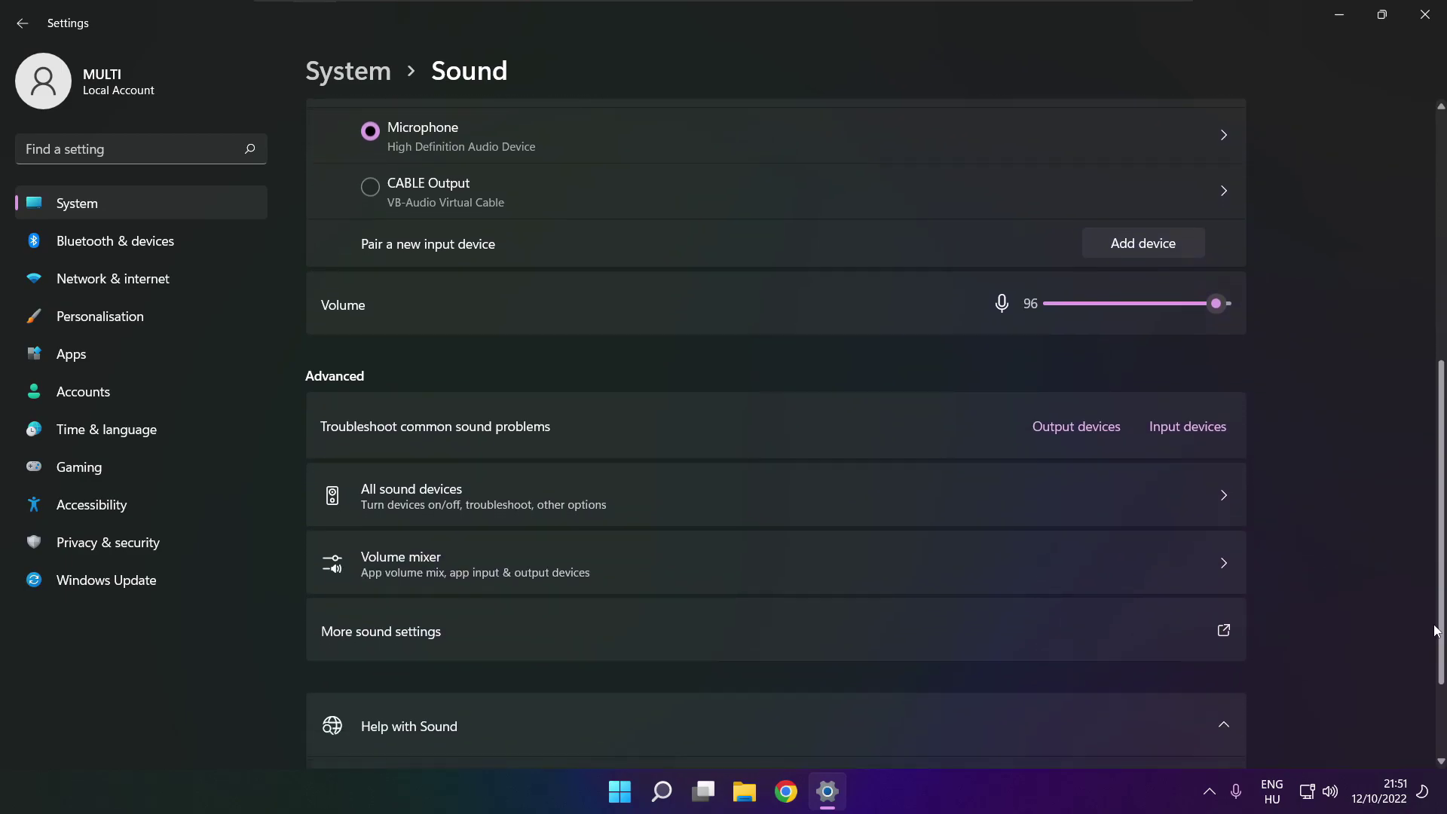
In the classic Sound dialog, disable the CABLE Input playback device
{"action": "left_click", "coordinate": [596, 637]}
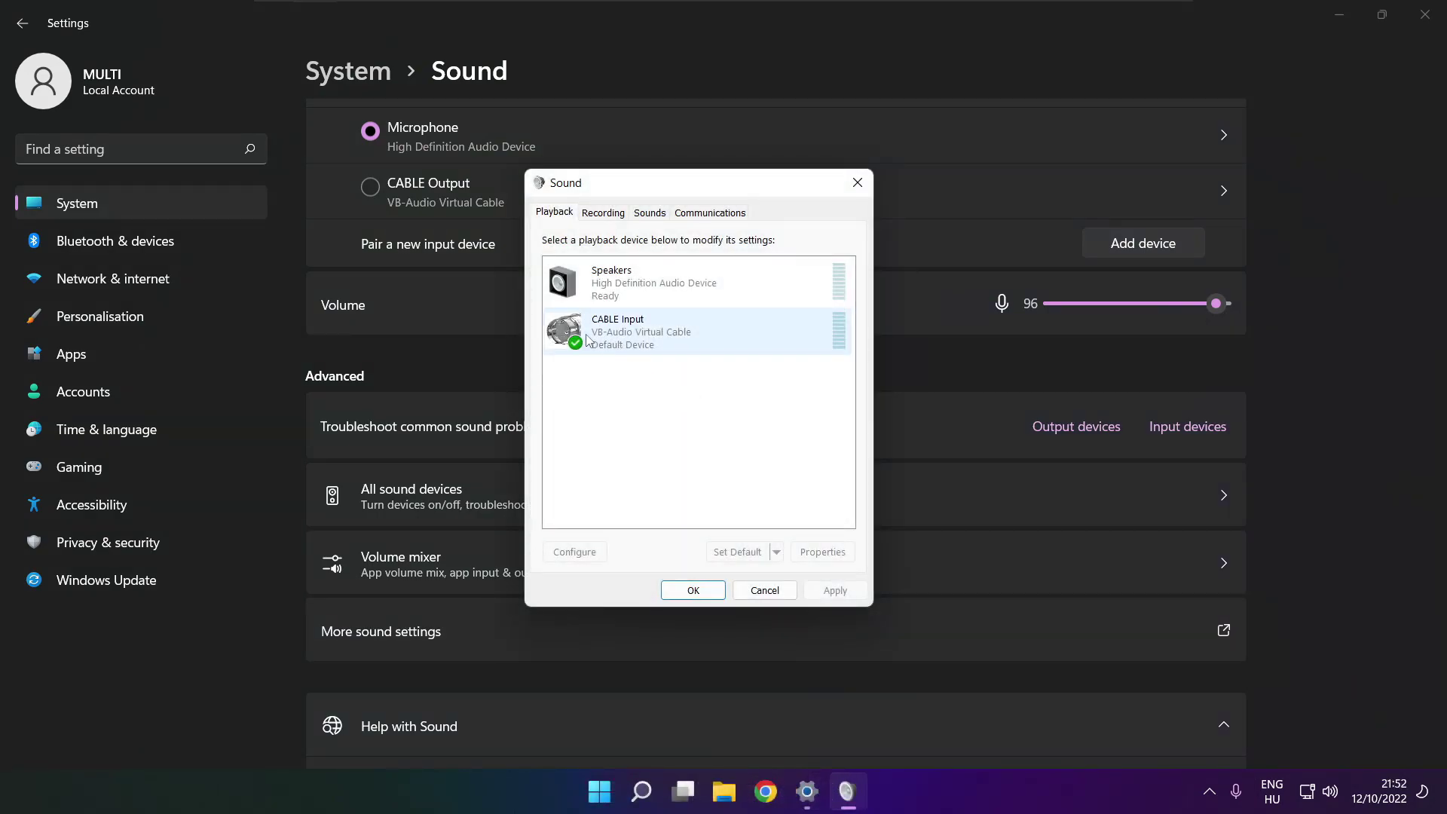
{"action": "left_click", "coordinate": [663, 343]}
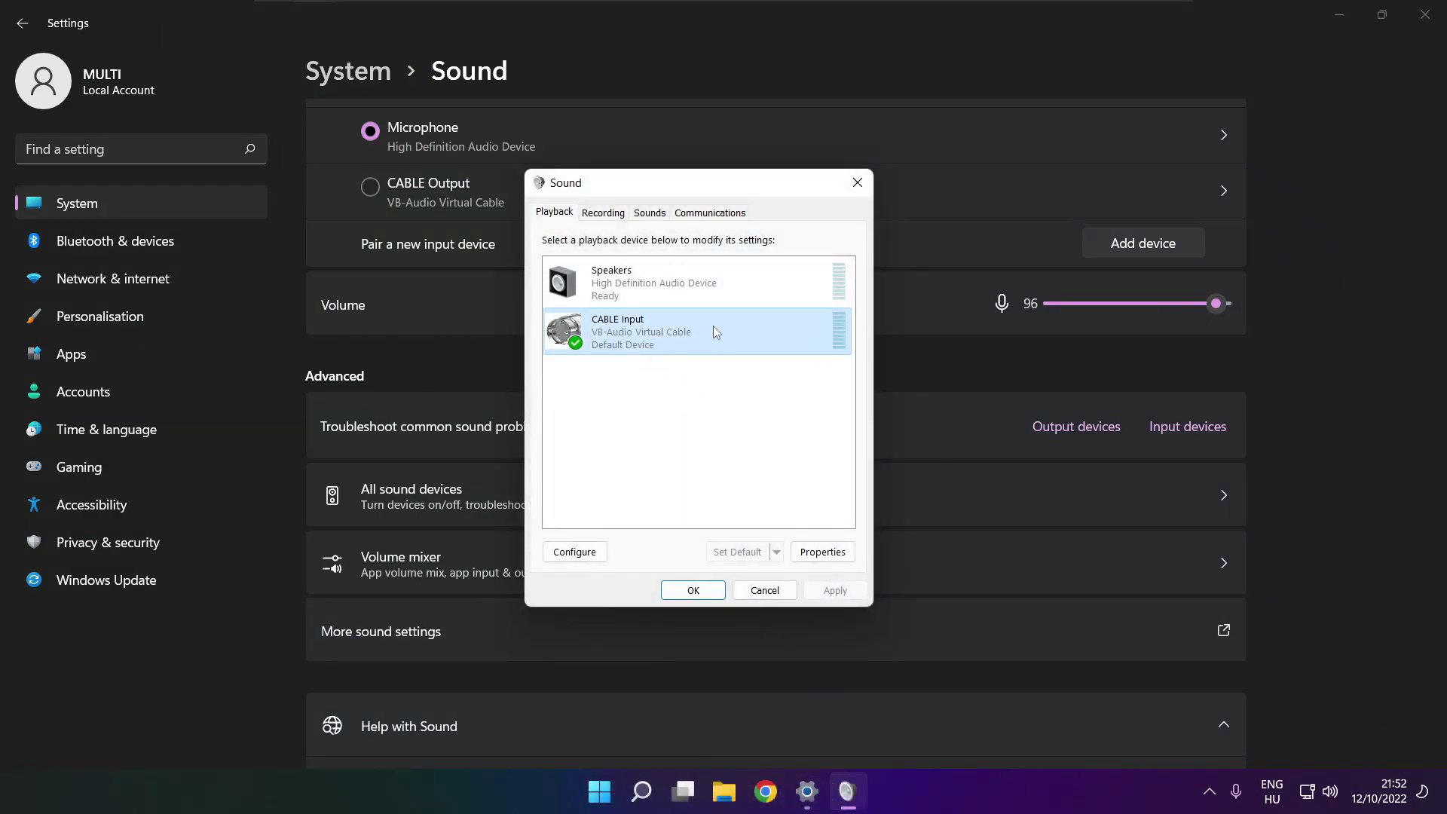
{"action": "right_click", "coordinate": [766, 331]}
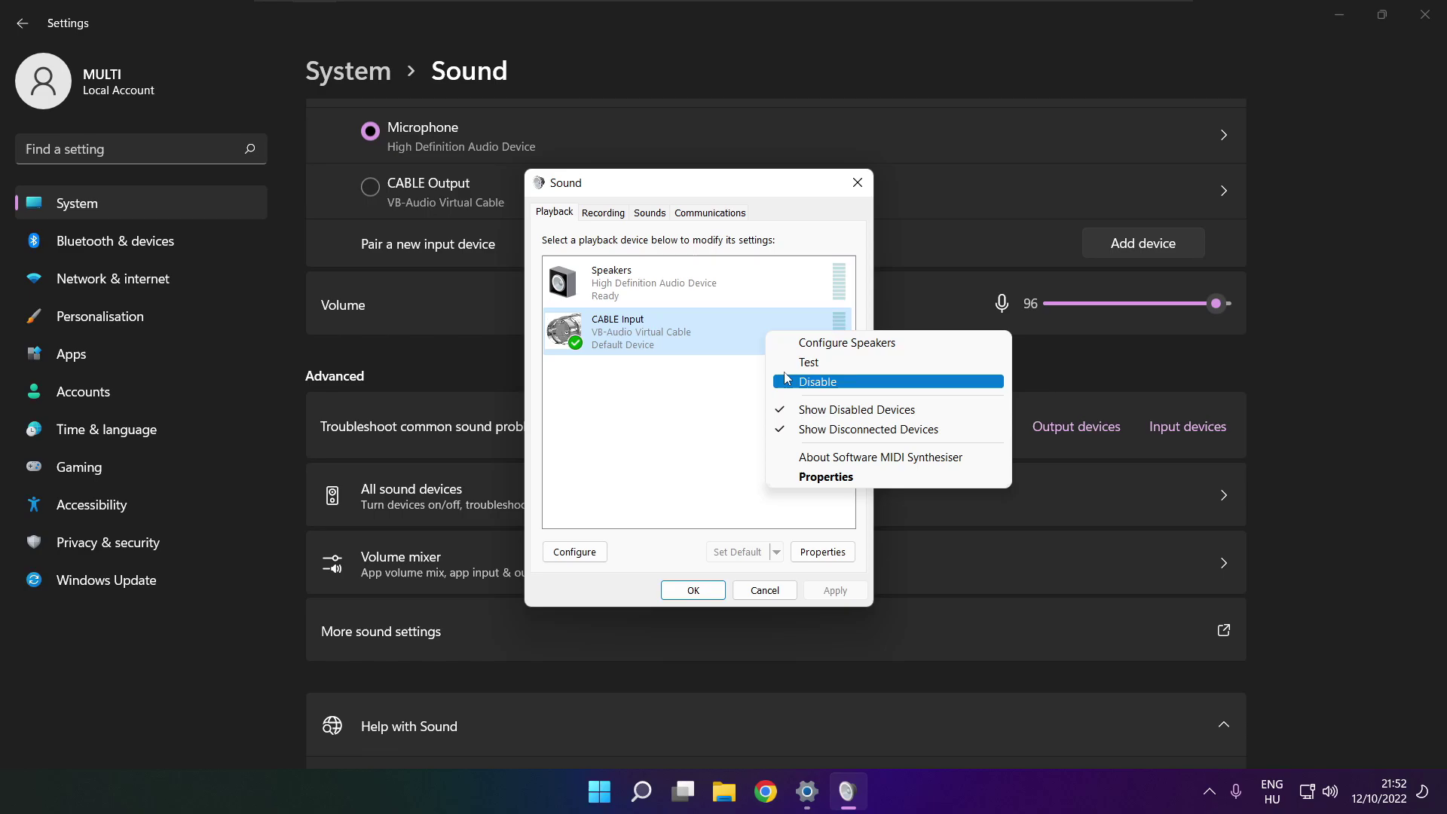
{"action": "left_click", "coordinate": [839, 383]}
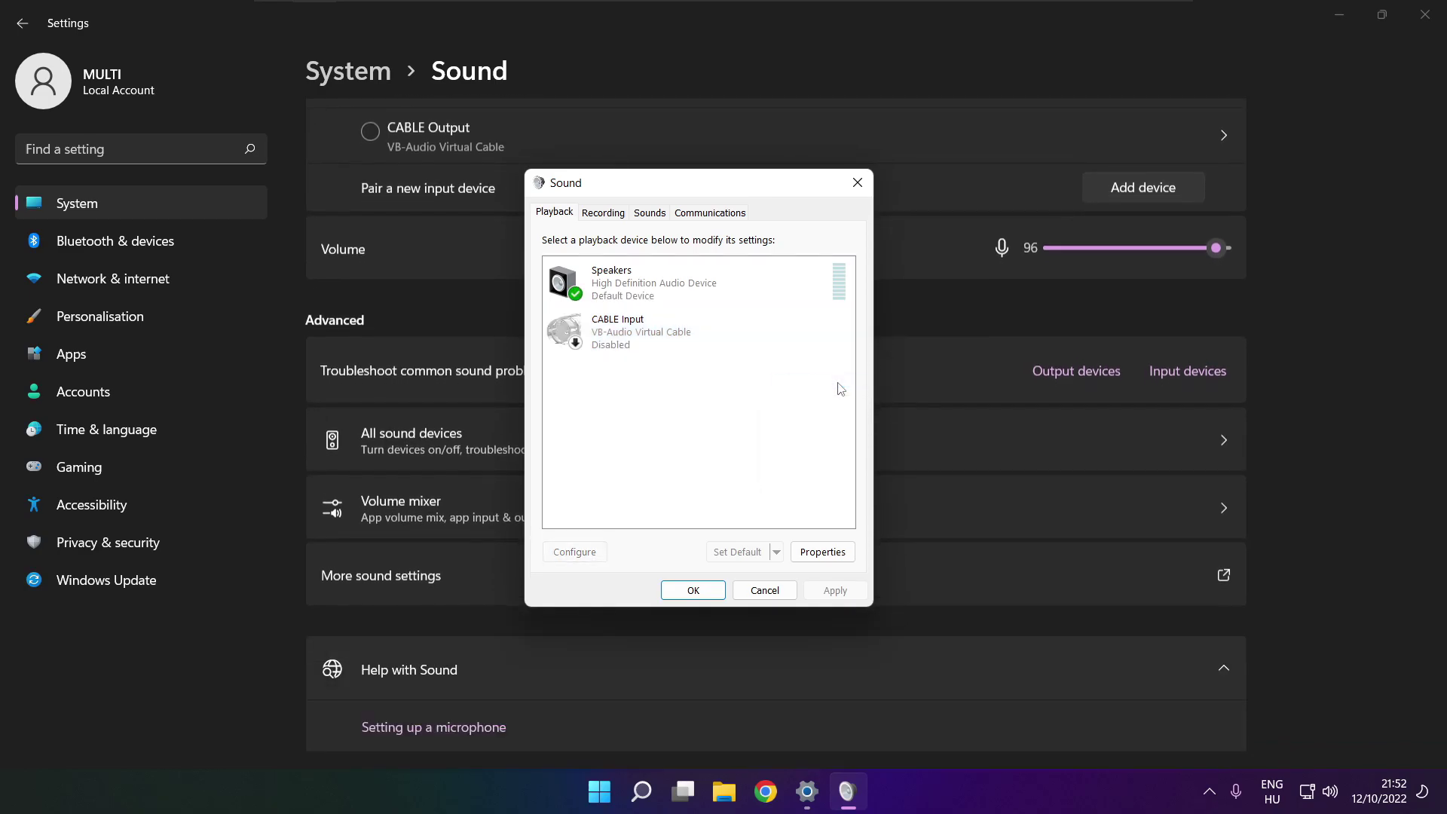
Configure the Speakers as 7.1 Surround, keeping all optional speakers
{"action": "left_click", "coordinate": [713, 280]}
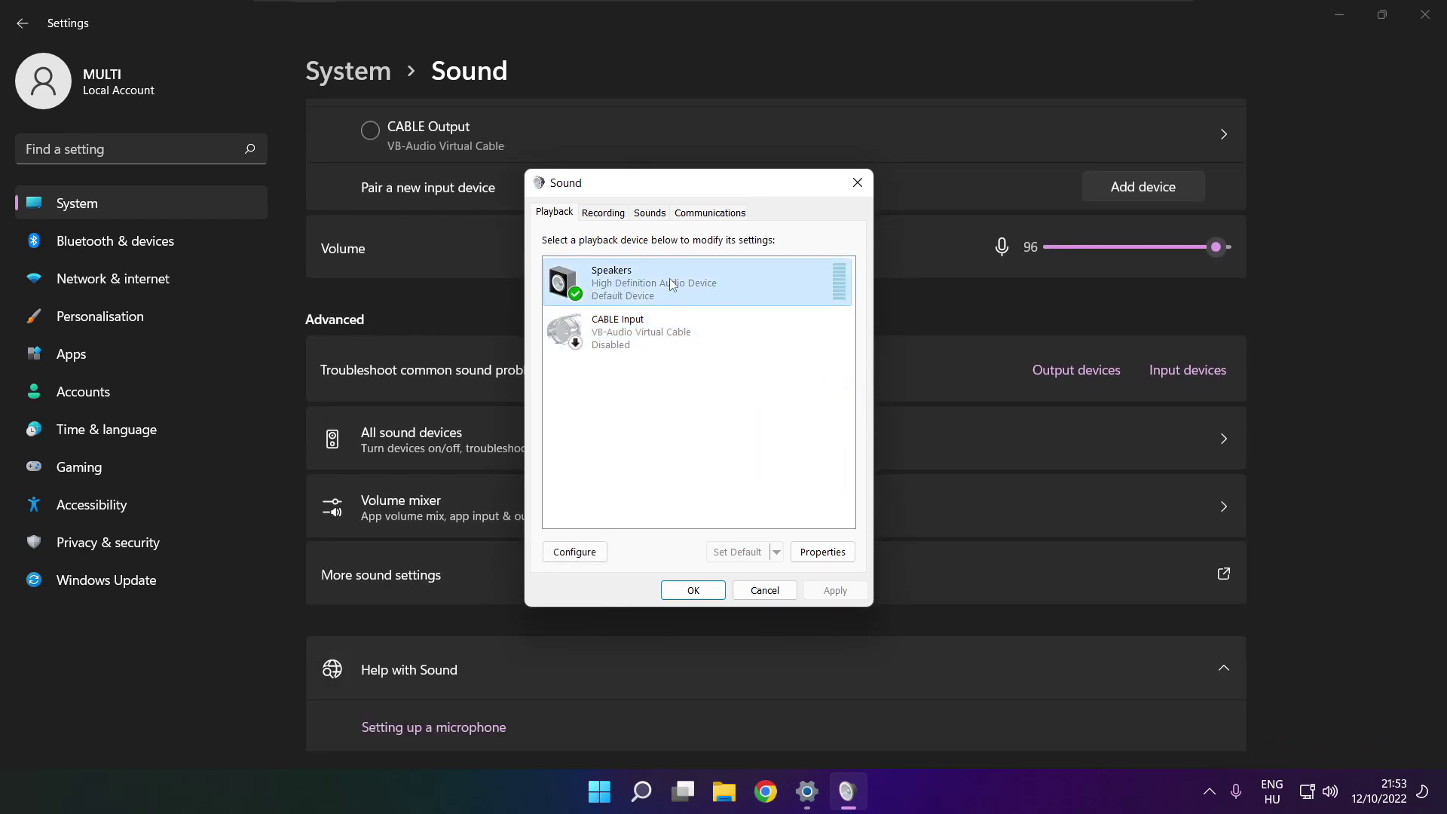
{"action": "right_click", "coordinate": [701, 288]}
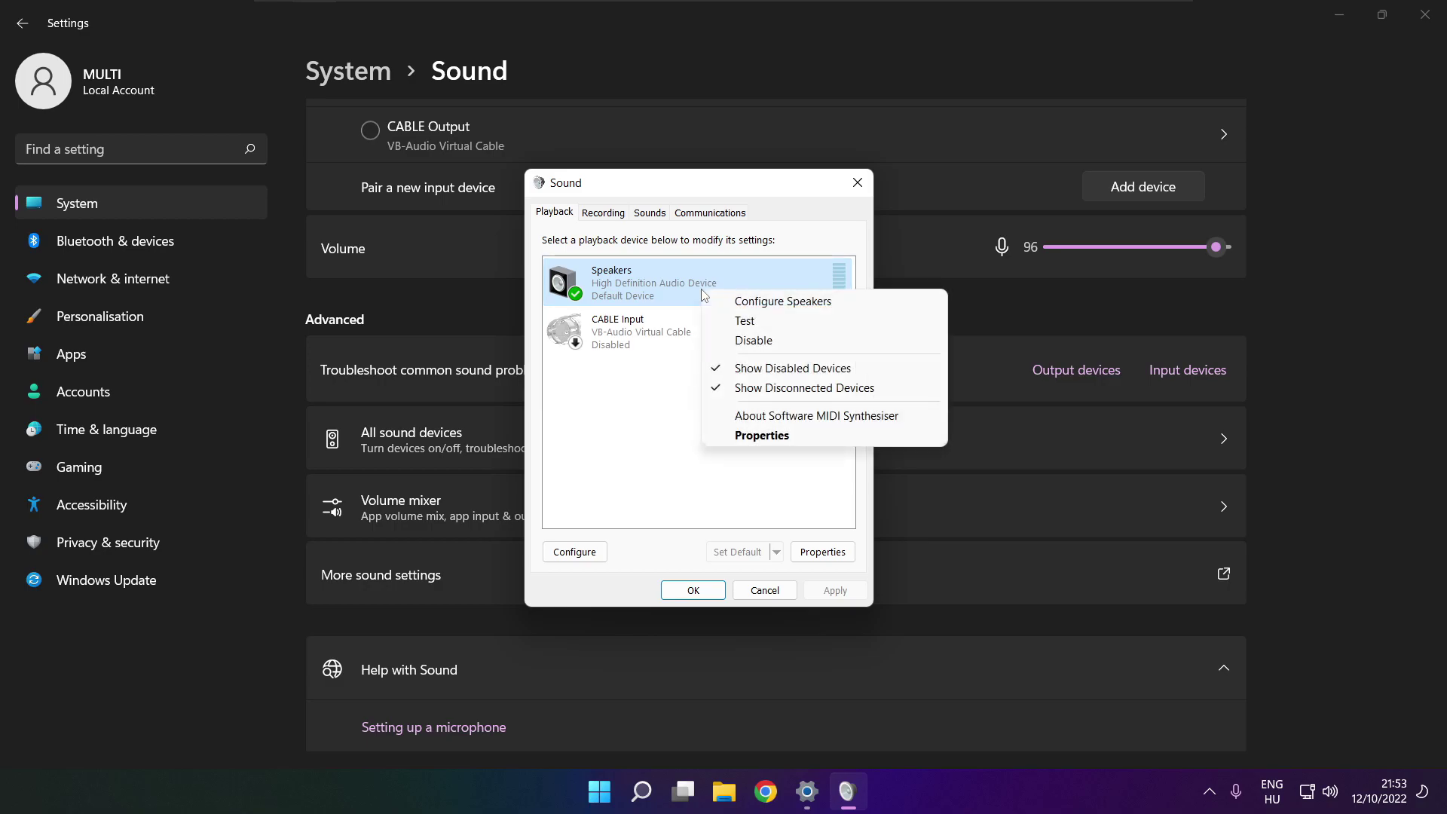
{"action": "left_click", "coordinate": [798, 302]}
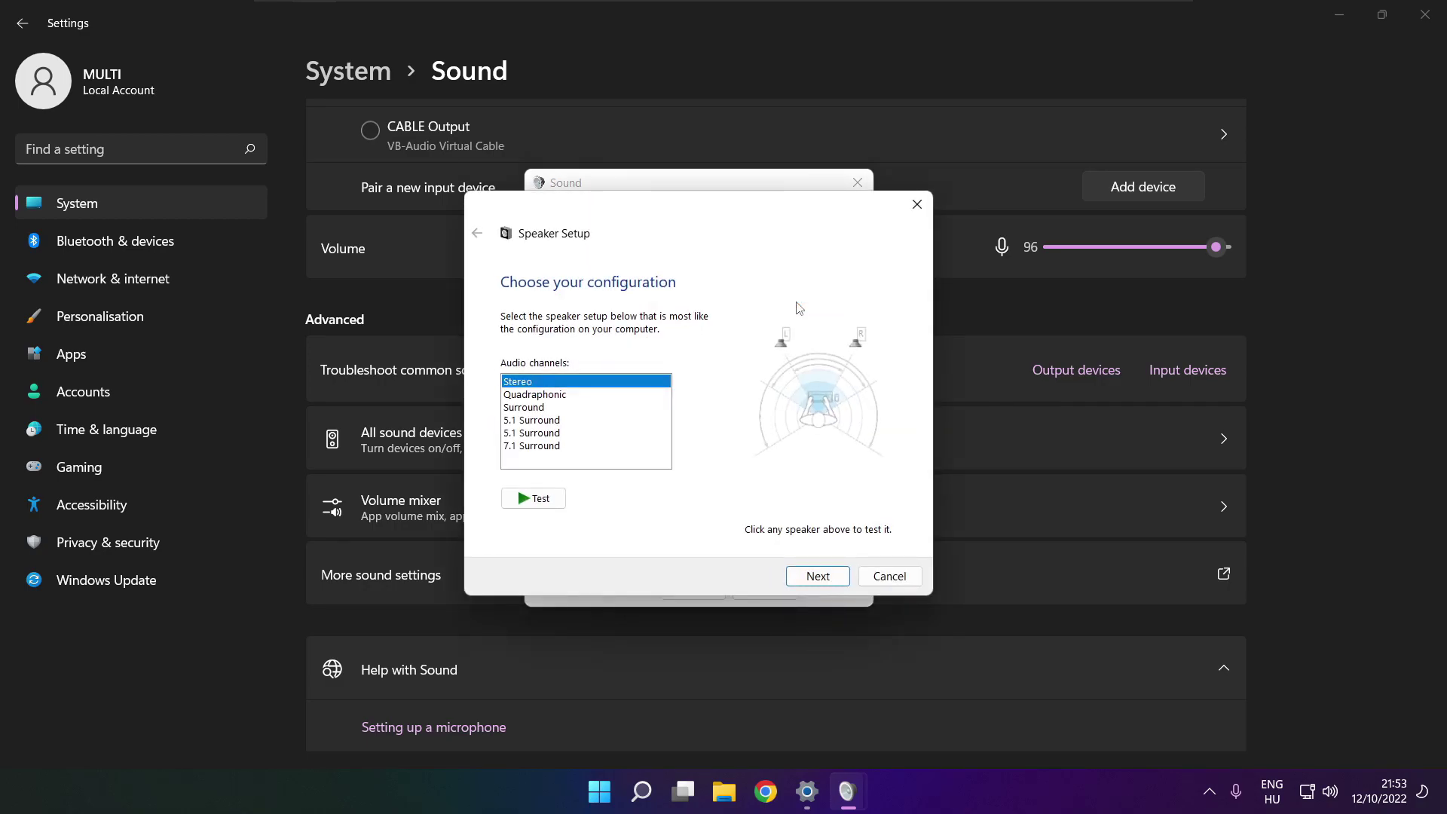
{"action": "left_click", "coordinate": [538, 446]}
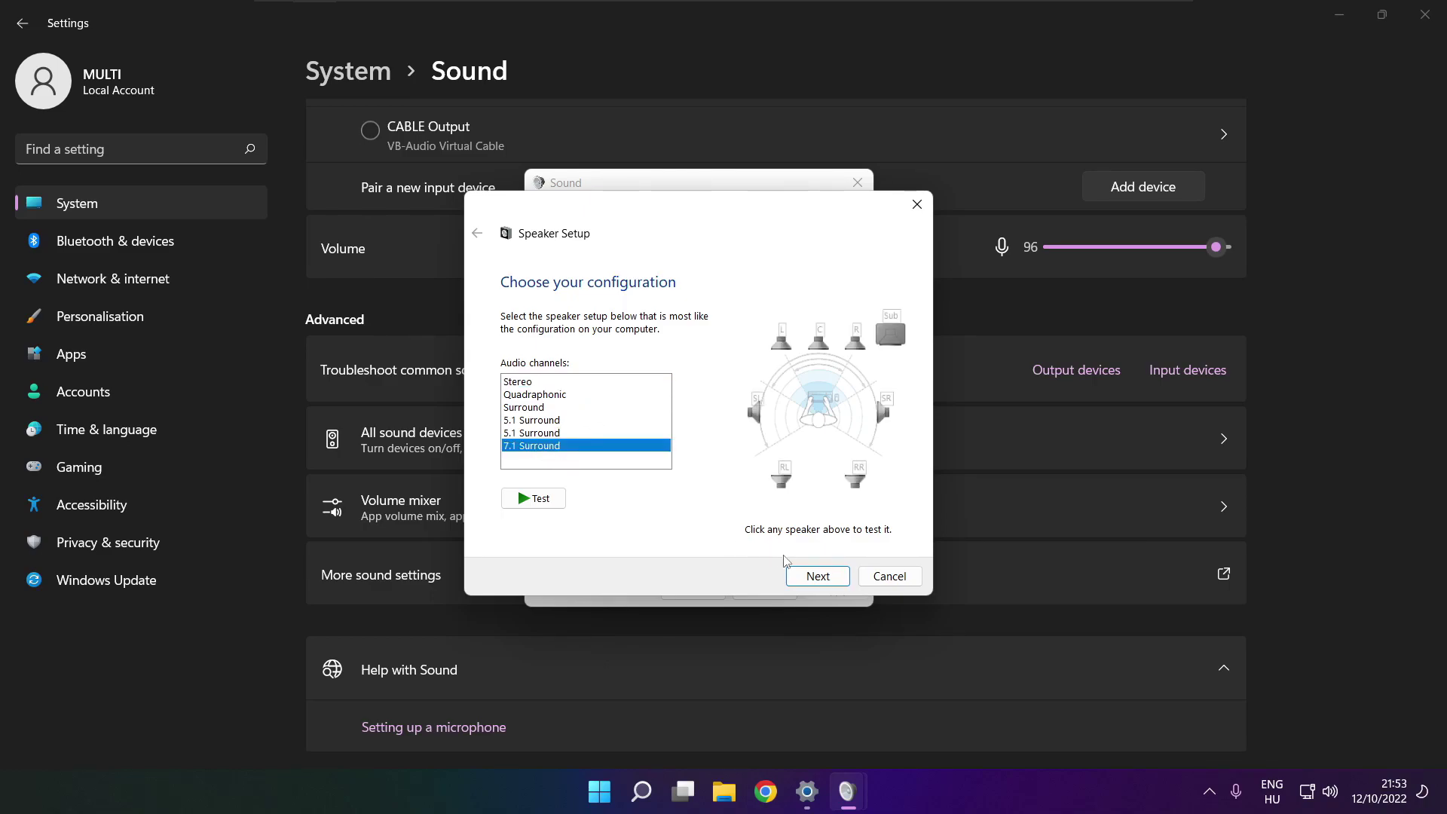
{"action": "left_click", "coordinate": [818, 576]}
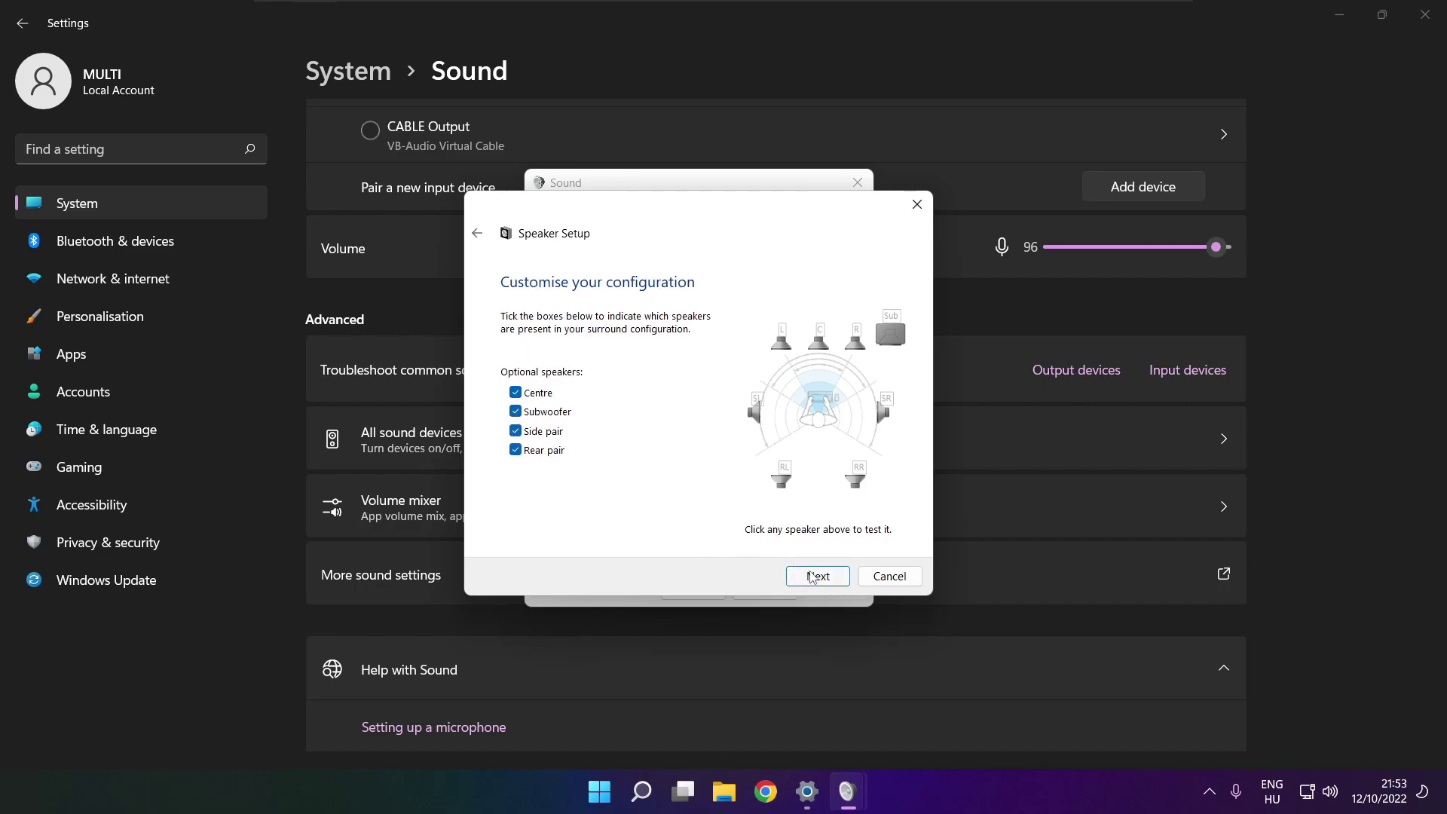
{"action": "left_click", "coordinate": [812, 577]}
{"action": "left_click", "coordinate": [813, 577]}
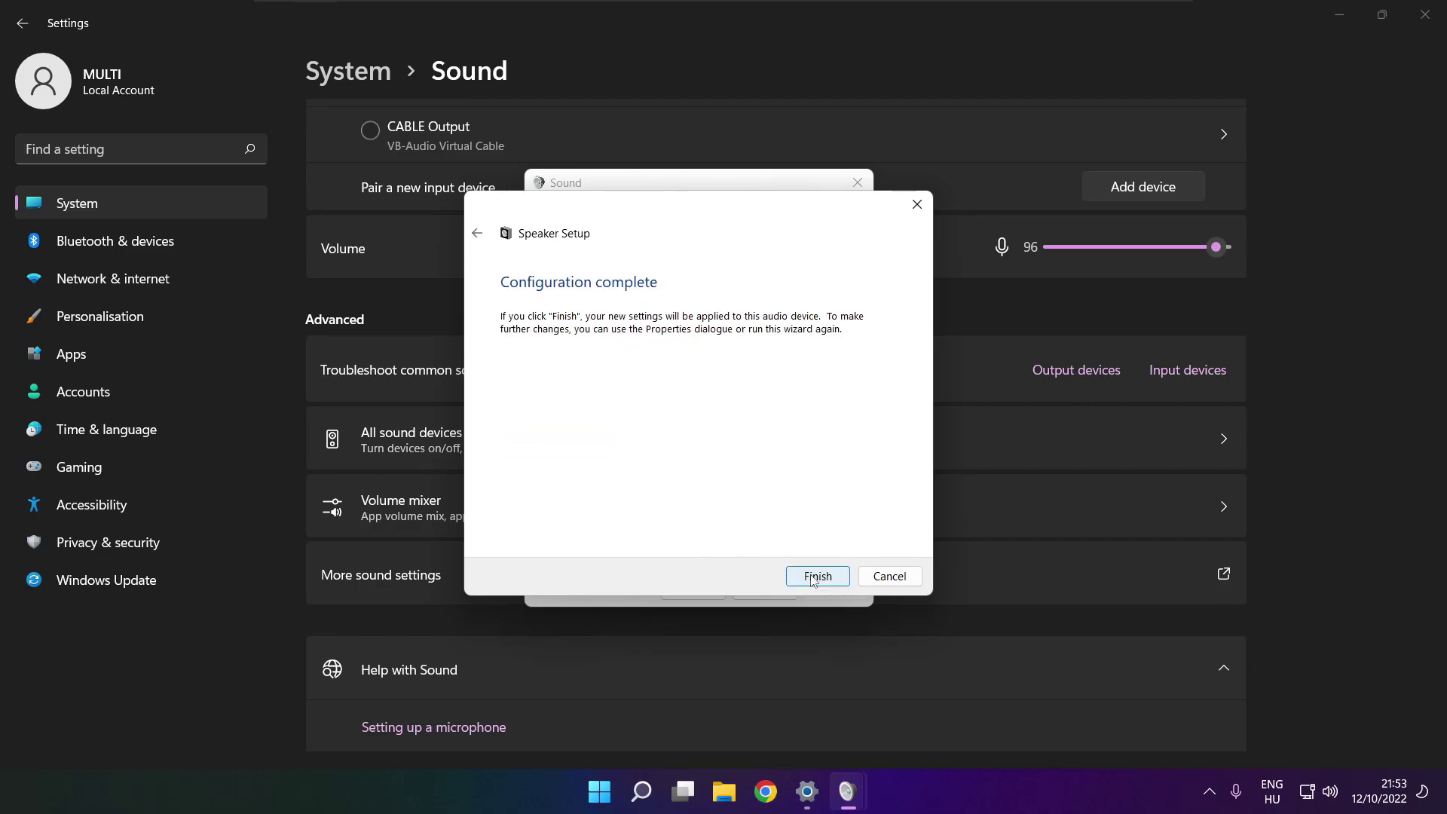
{"action": "left_click", "coordinate": [813, 577]}
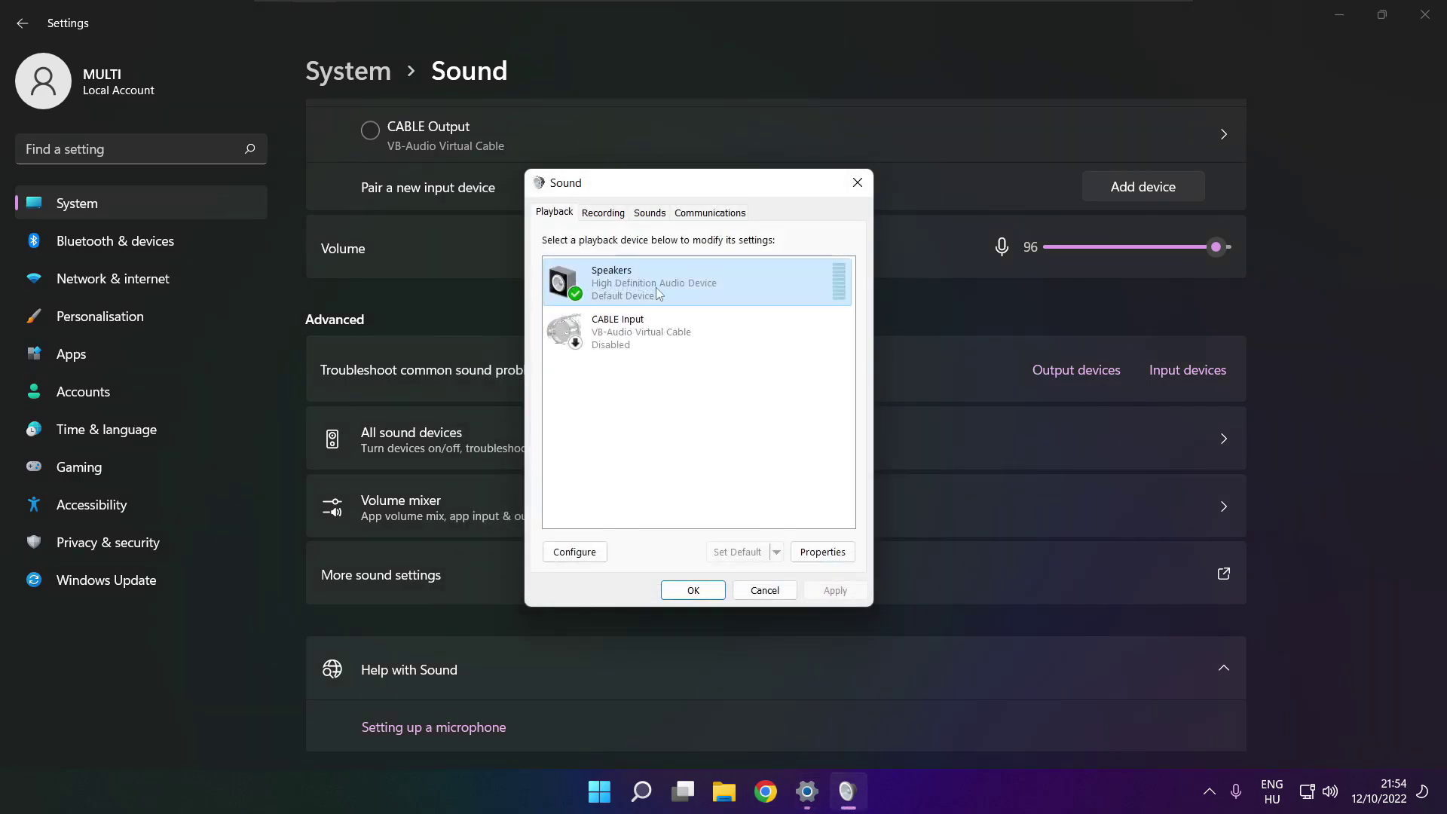
In Speakers Properties, disable all audio enhancements and apply the change
{"action": "left_click", "coordinate": [823, 551]}
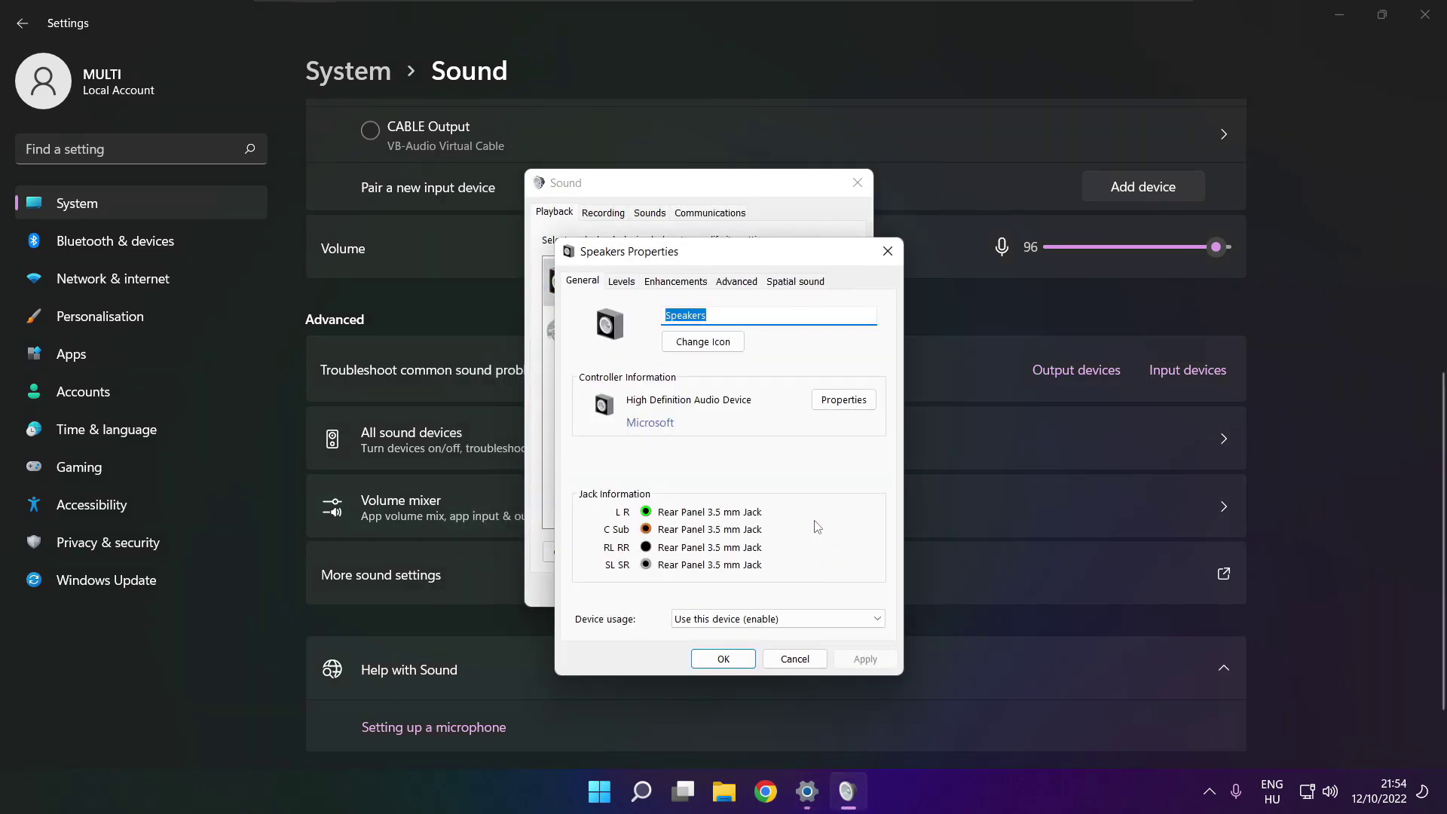
{"action": "left_click", "coordinate": [593, 235]}
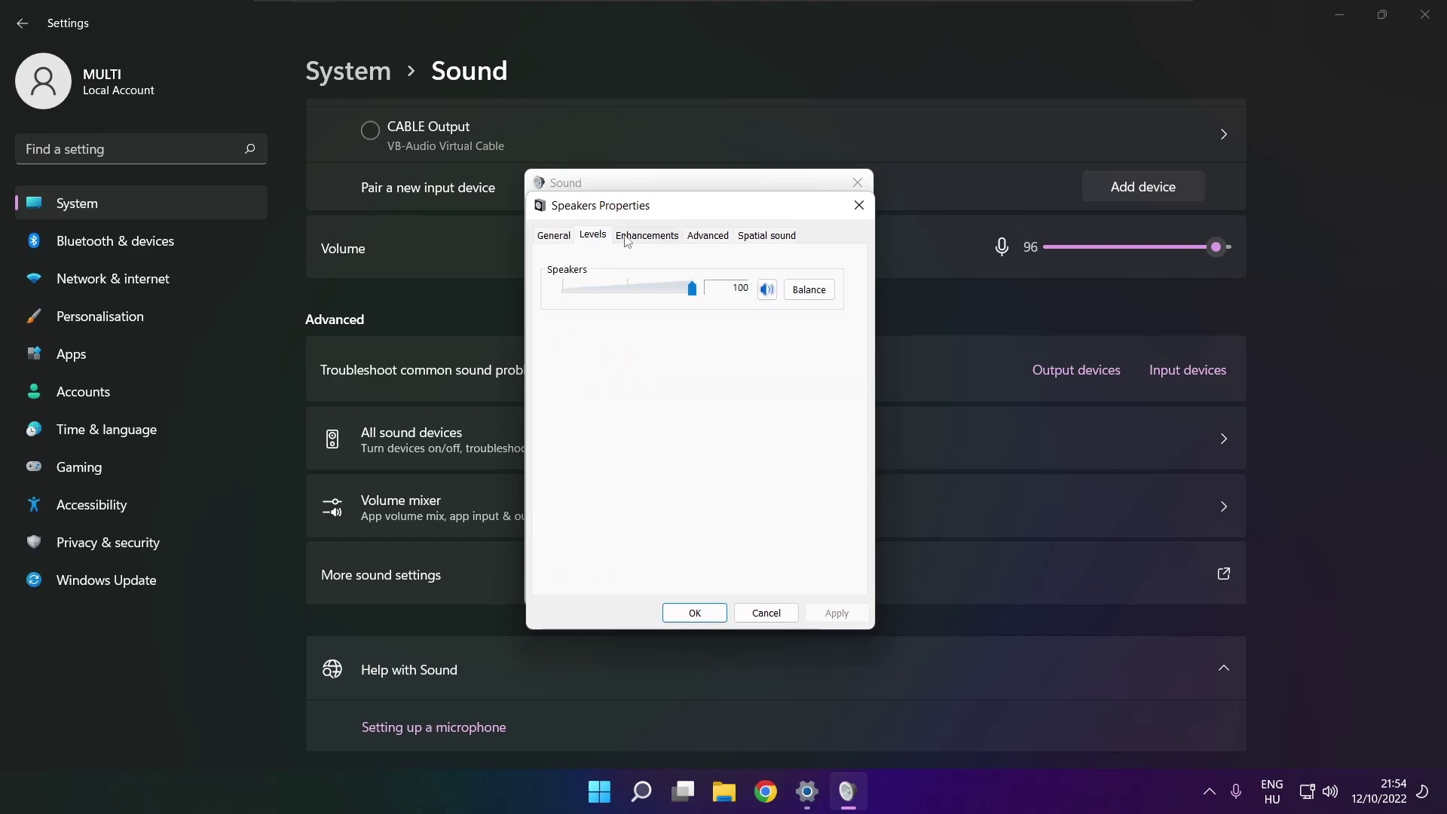
{"action": "left_click", "coordinate": [637, 238]}
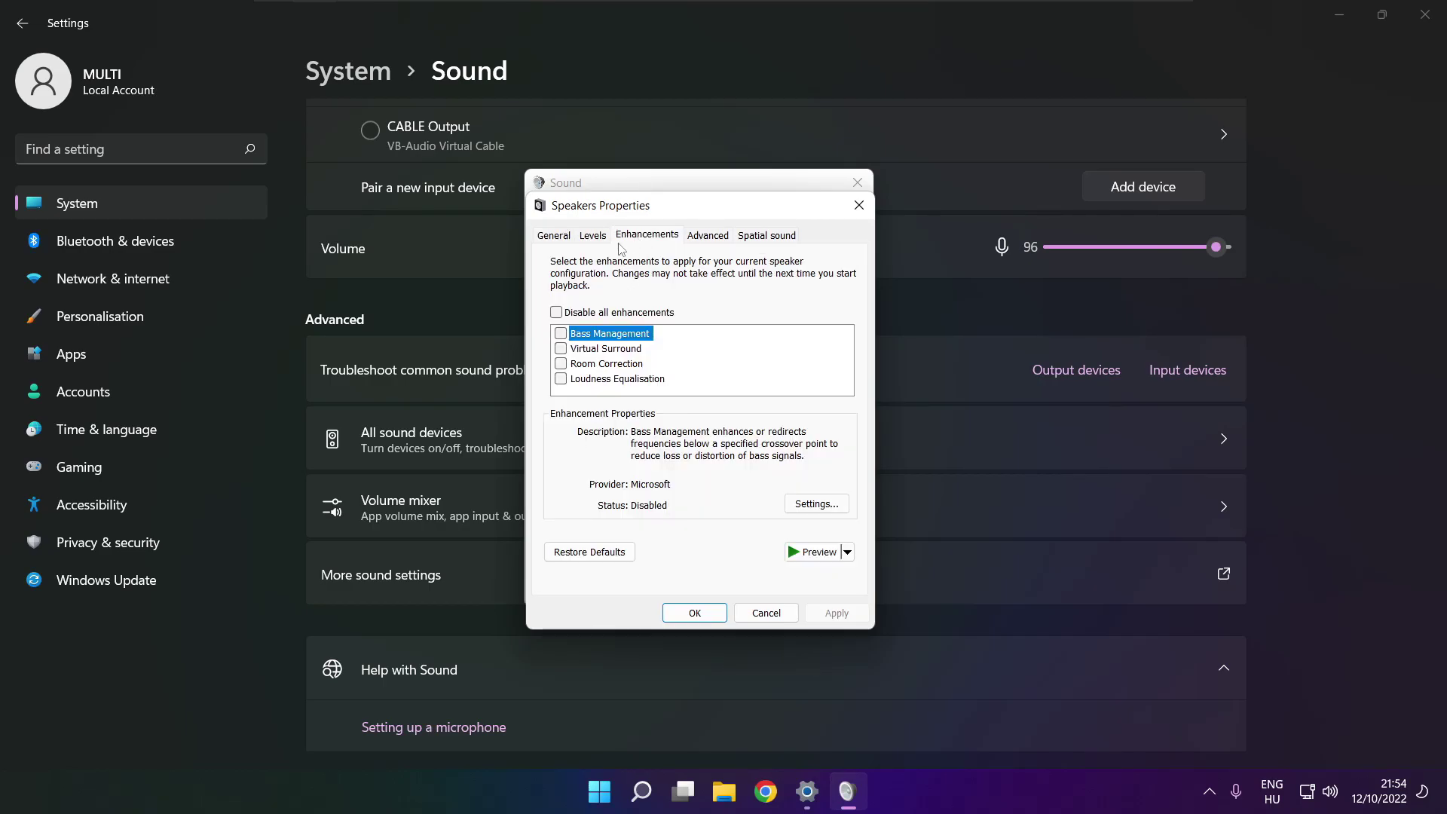
{"action": "left_click", "coordinate": [556, 312]}
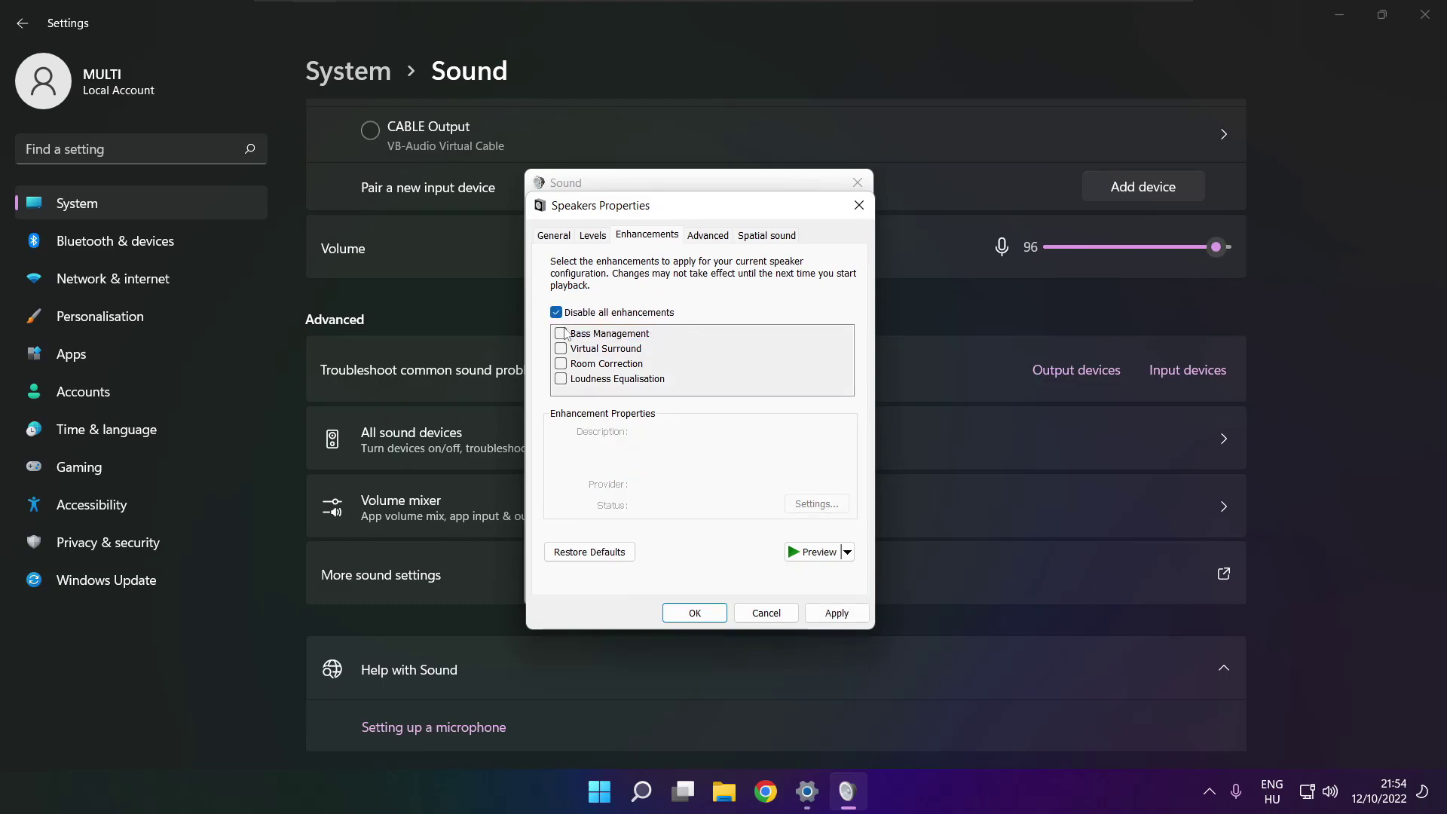
{"action": "left_click", "coordinate": [836, 613]}
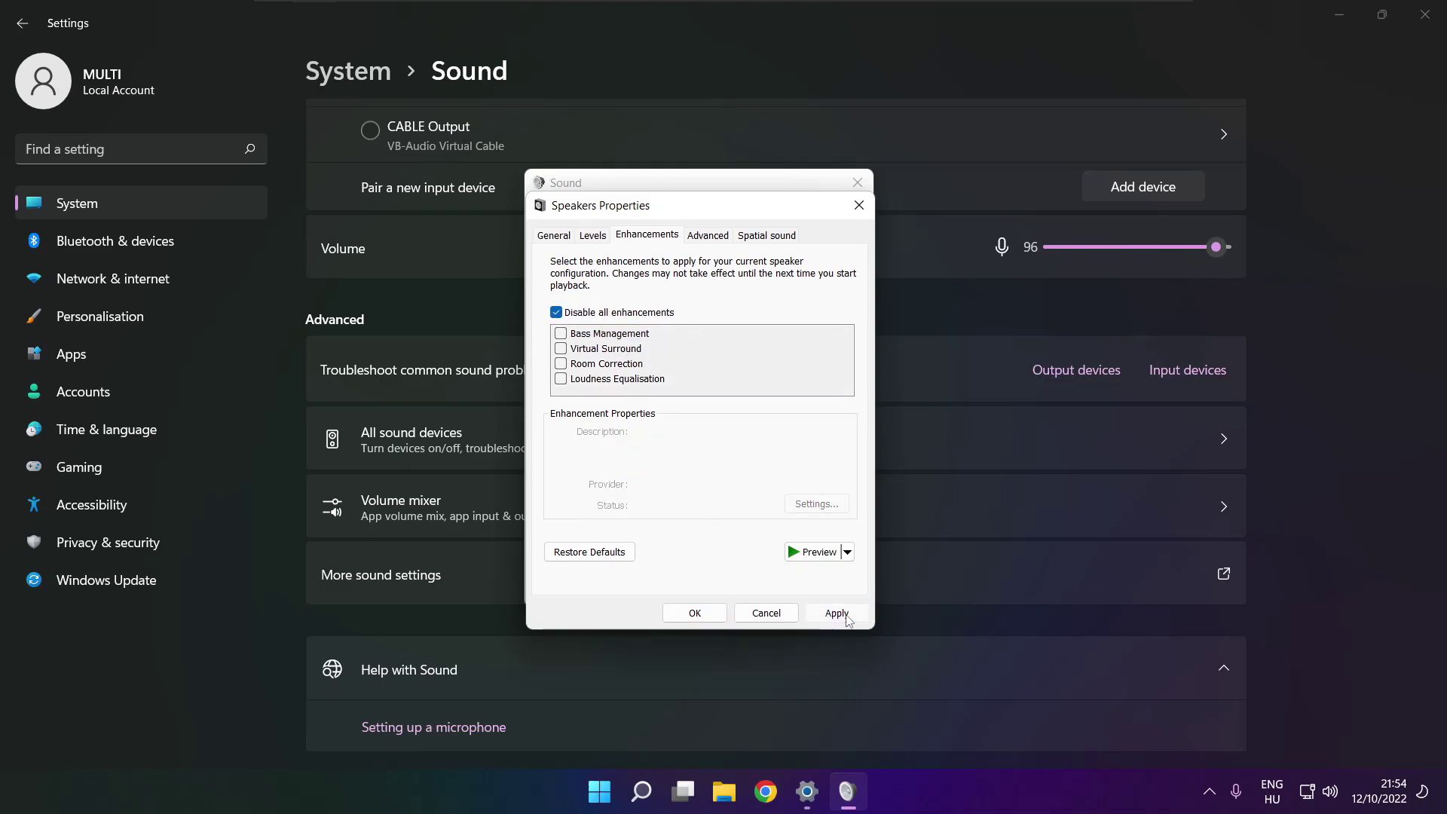
Keep the Speakers default format at 16 bit, 48000 Hz (DVD Quality)
{"action": "left_click", "coordinate": [703, 240]}
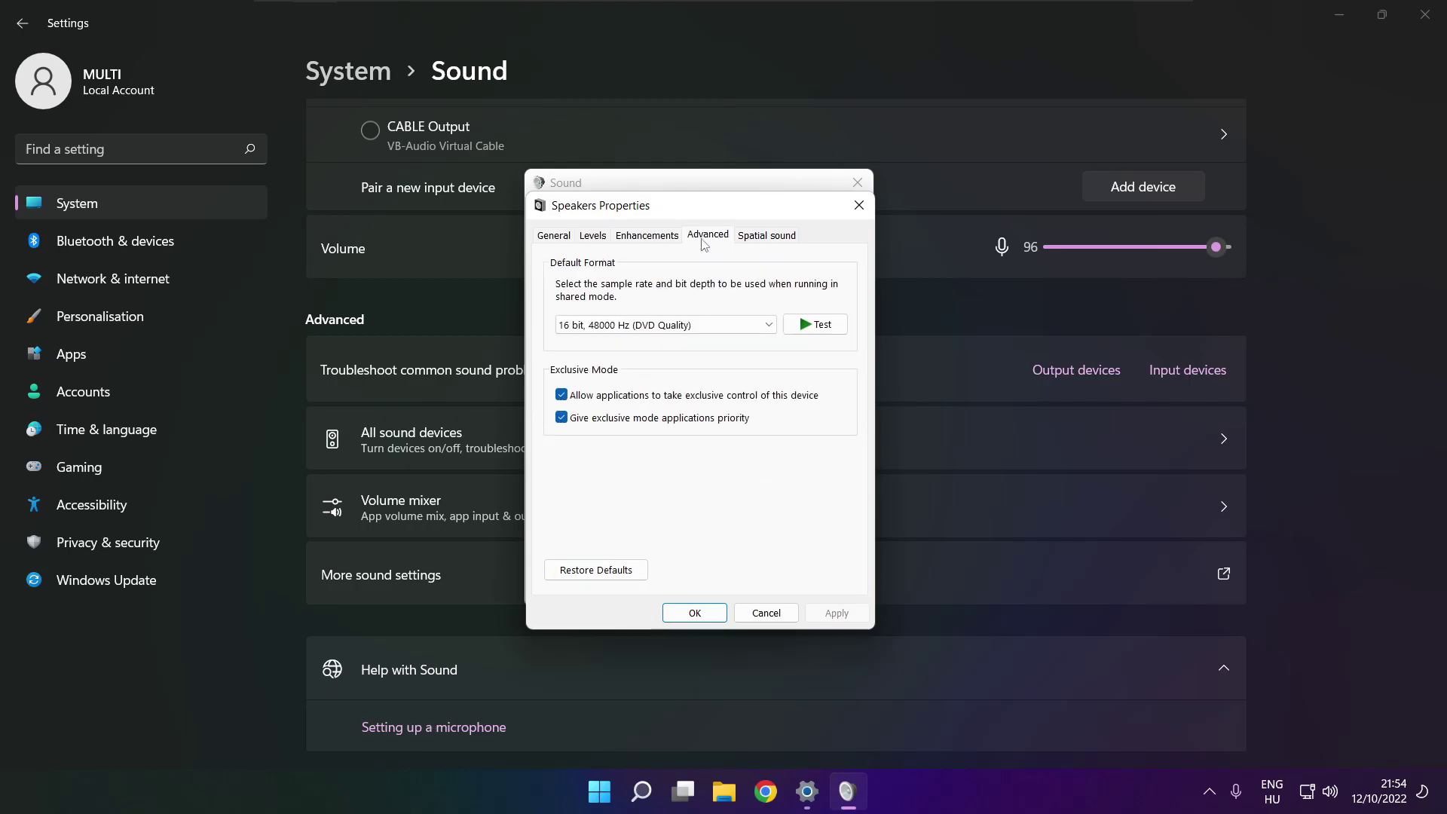
{"action": "left_click", "coordinate": [768, 329]}
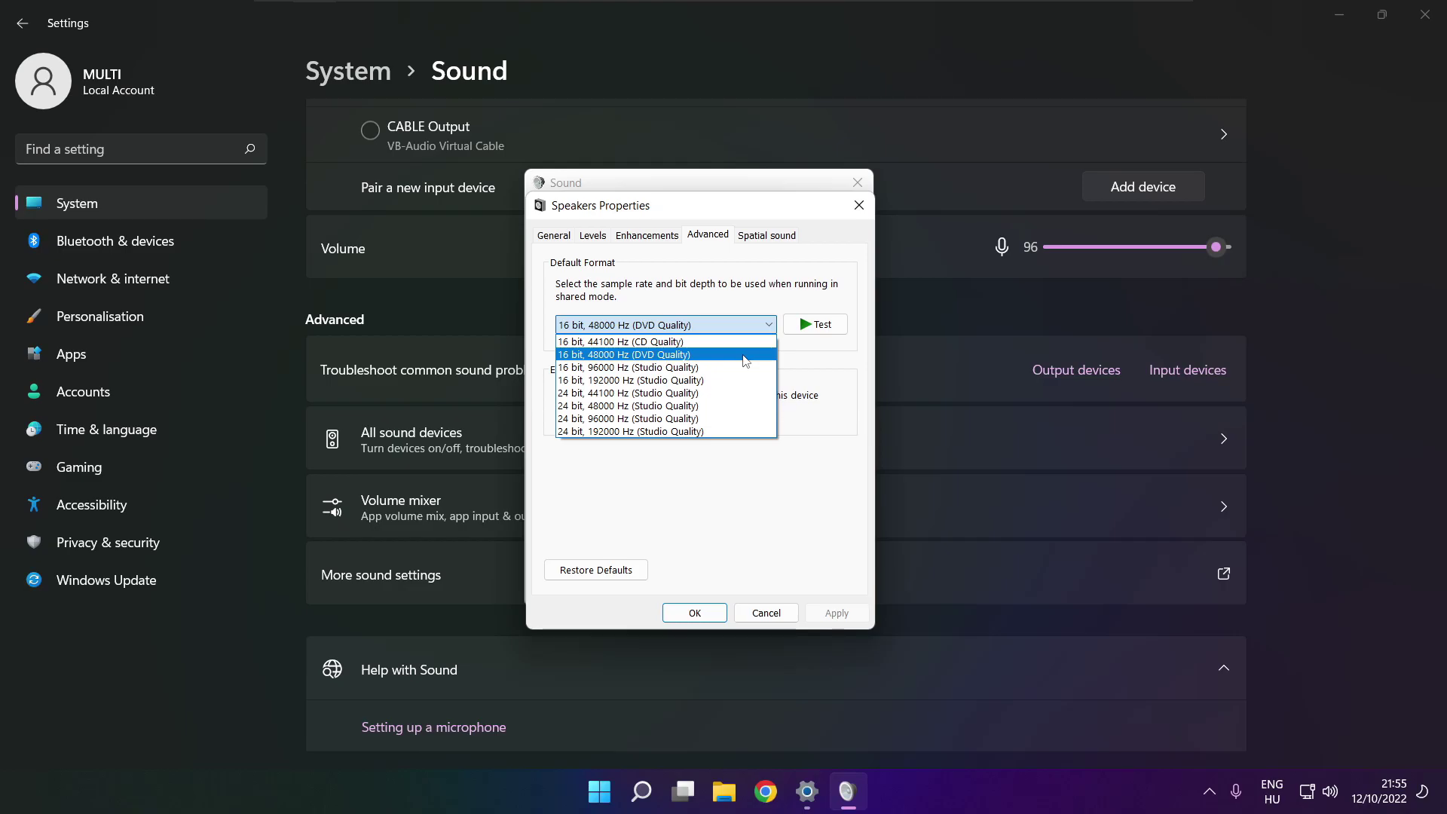
{"action": "left_click", "coordinate": [743, 358]}
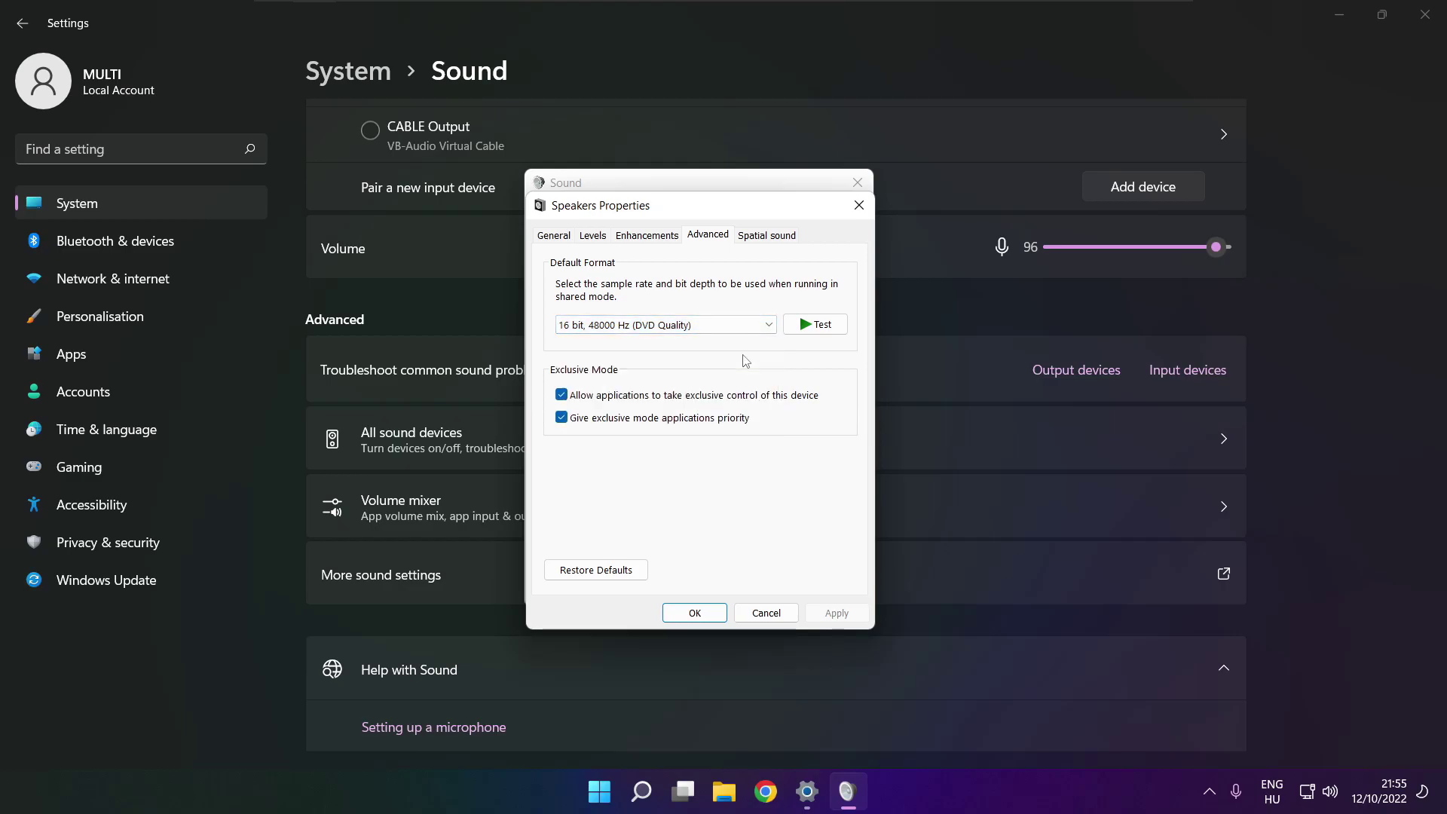
Close Speakers Properties and the Sound dialog with OK, close Settings, then show Start's power options
{"action": "left_click", "coordinate": [694, 612]}
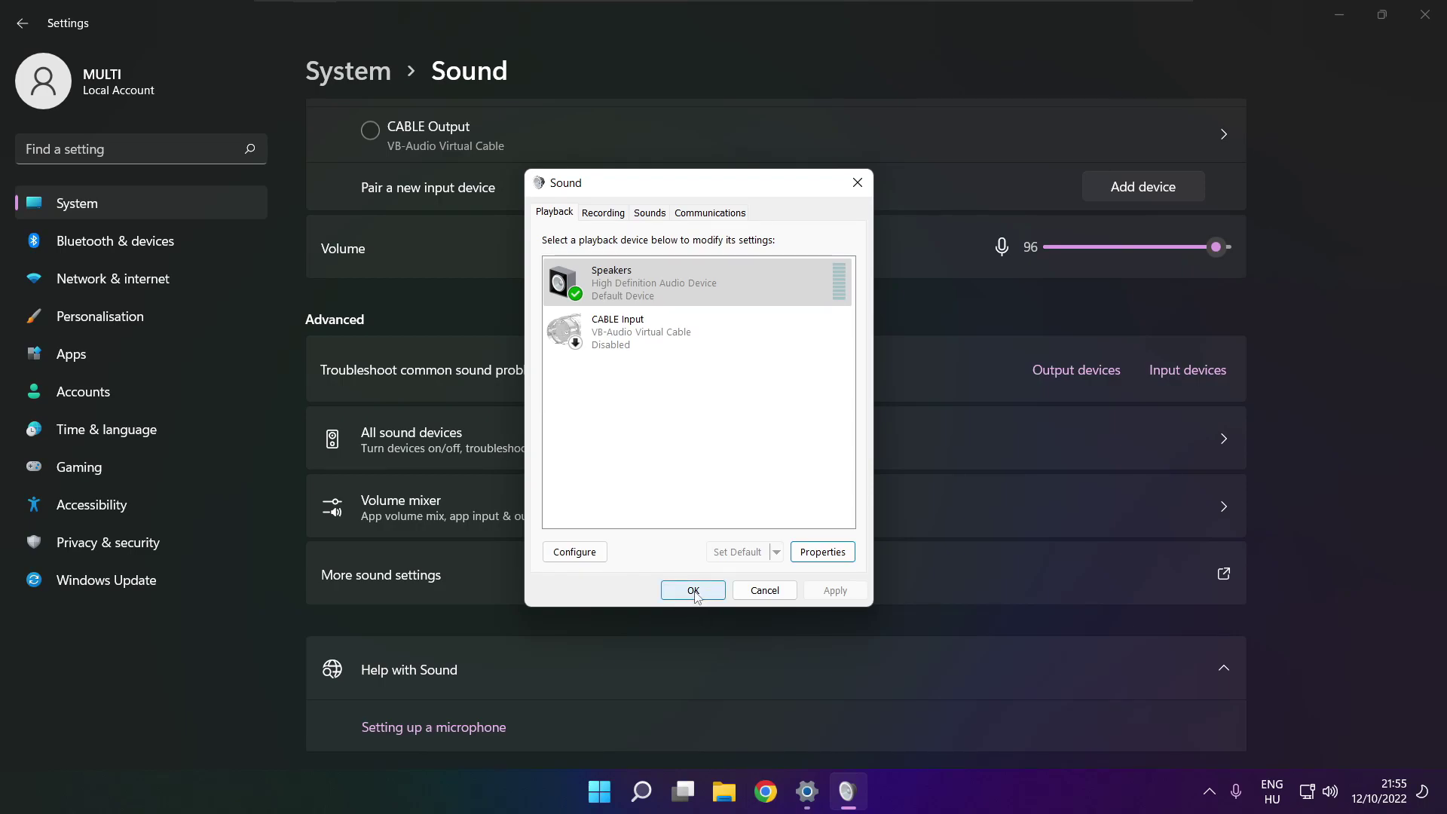
{"action": "left_click", "coordinate": [694, 591]}
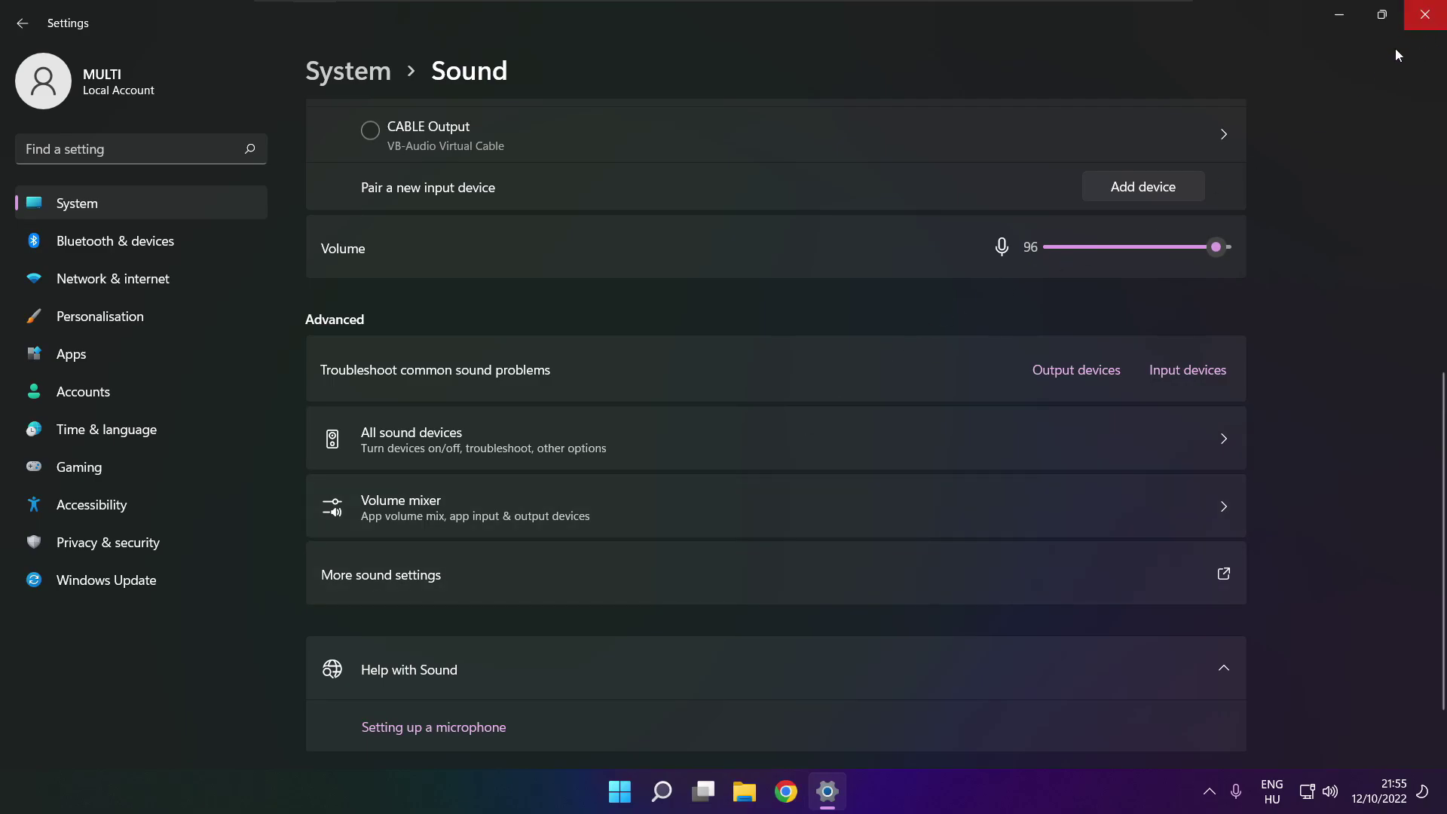
{"action": "left_click", "coordinate": [1423, 15]}
{"action": "key", "text": "super"}
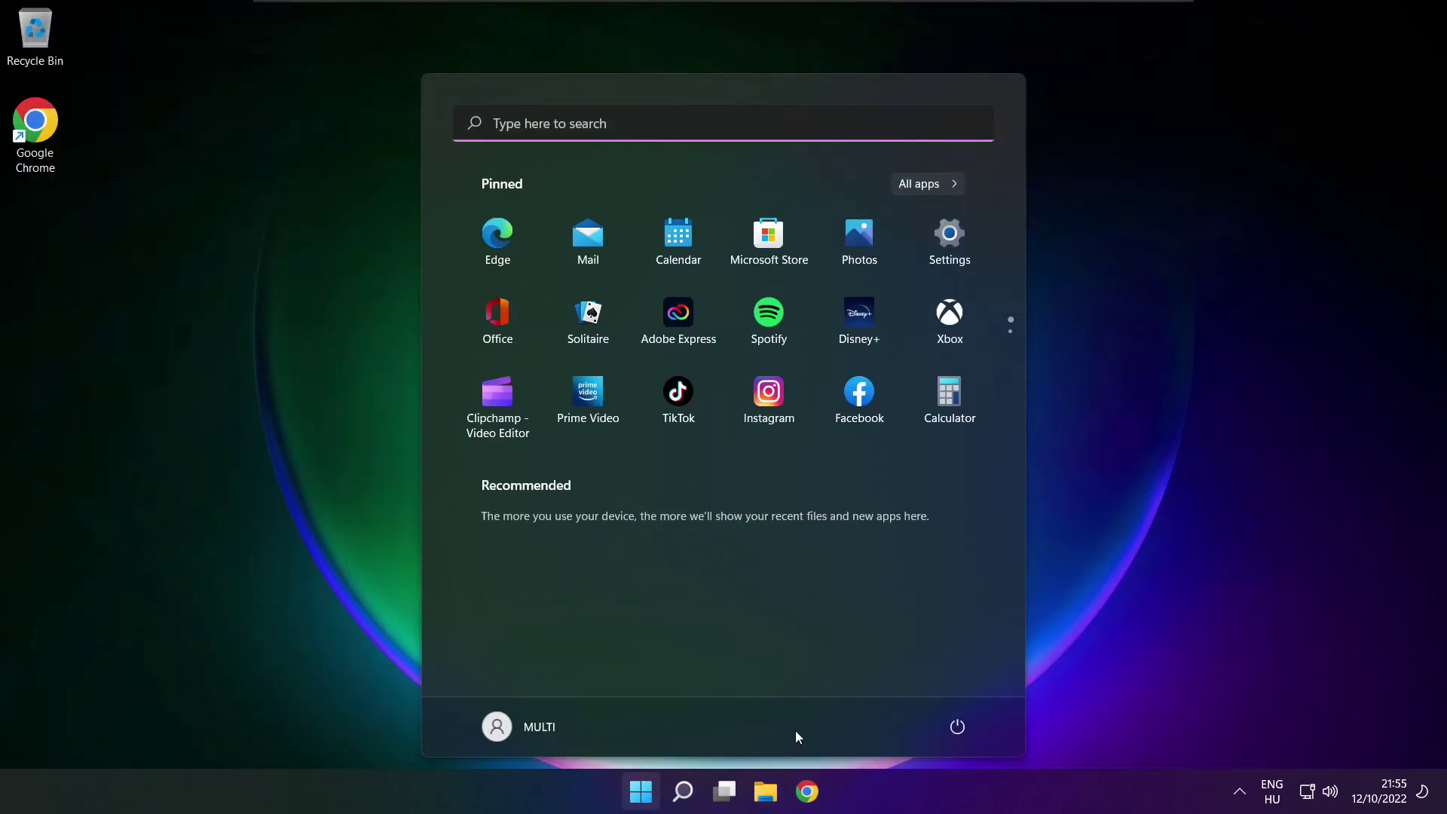
{"action": "left_click", "coordinate": [955, 725]}
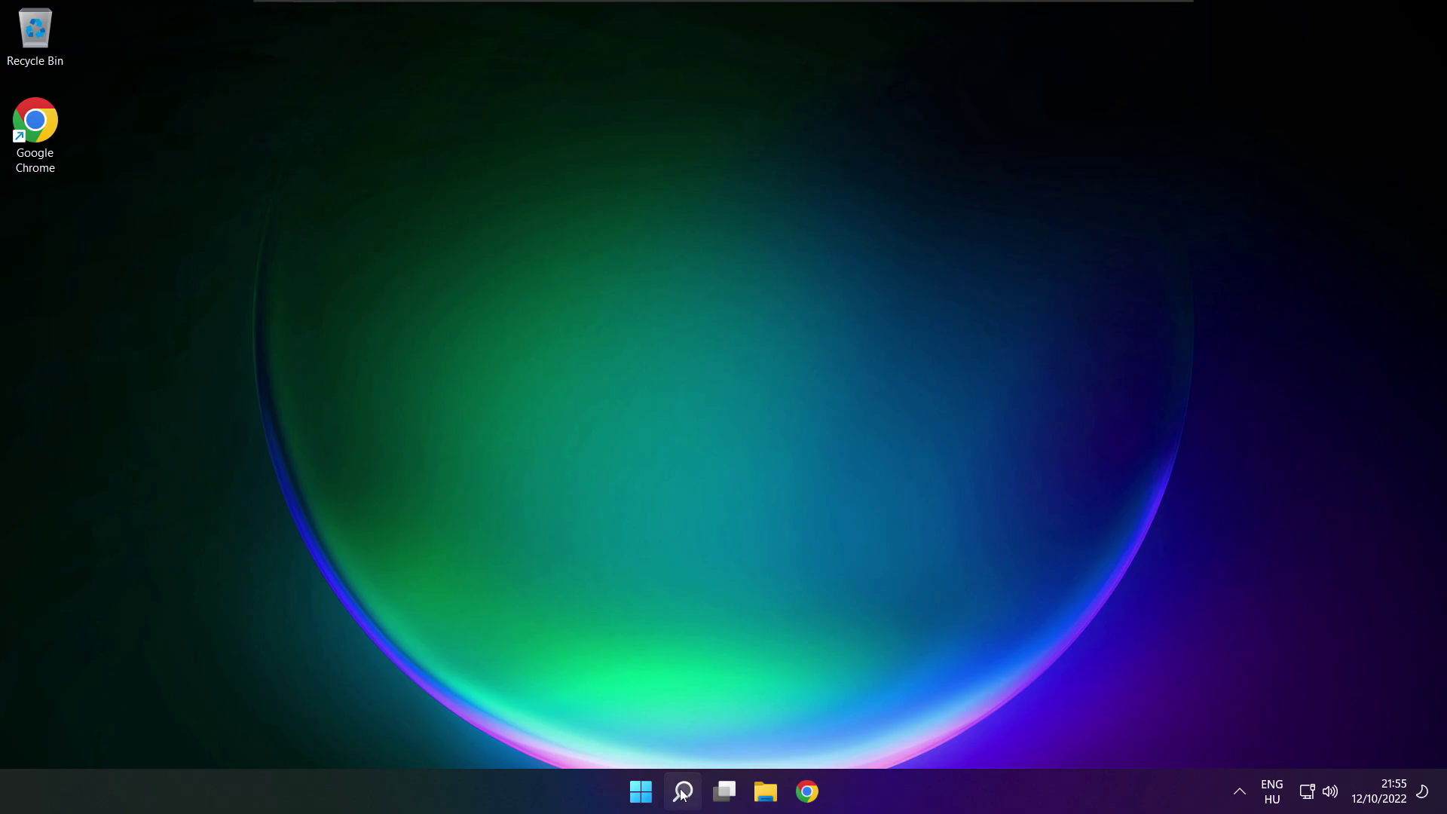
Search for 'device manager' and launch Device Manager from the best match
{"action": "left_click", "coordinate": [681, 794]}
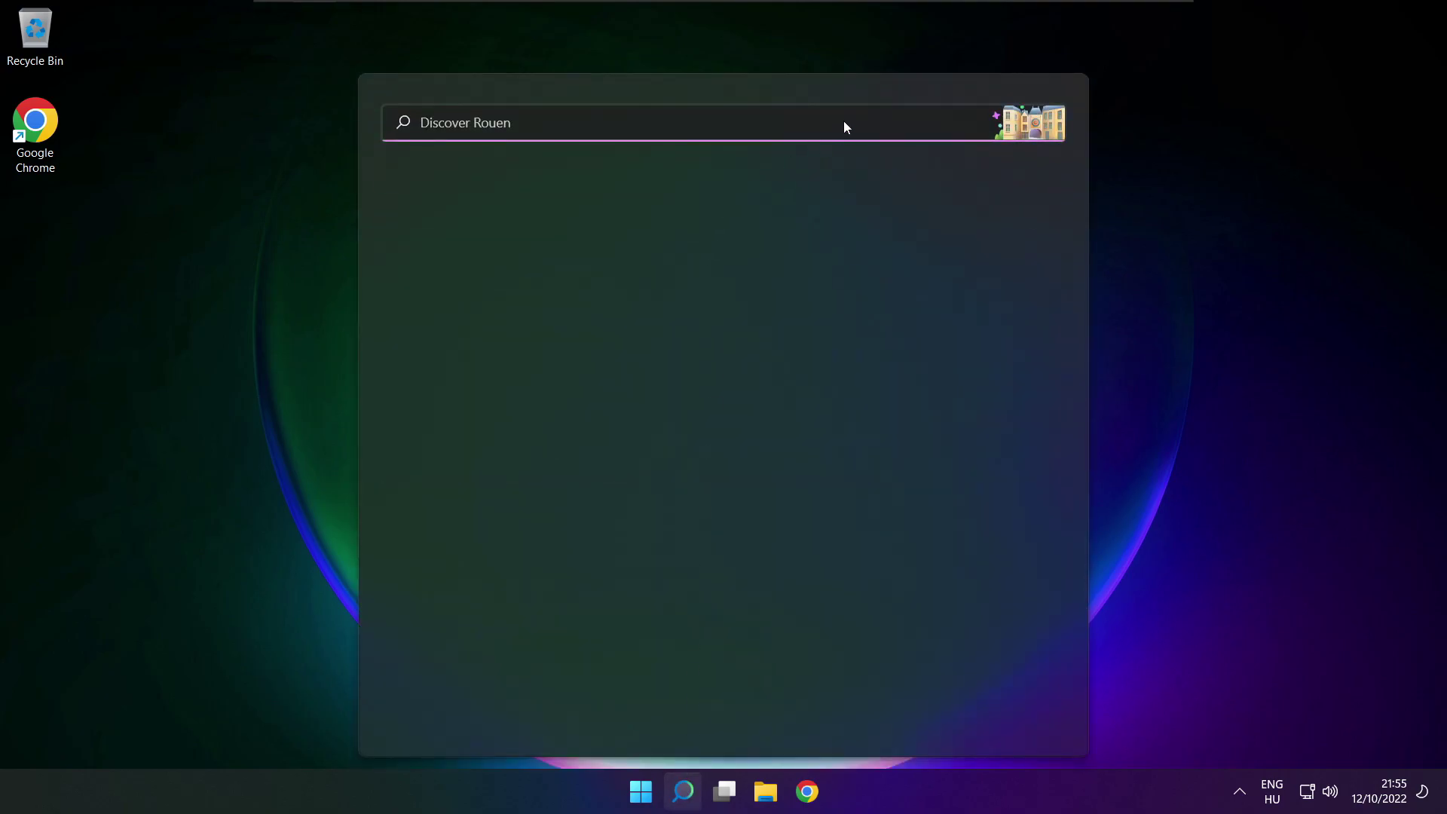
{"action": "type", "text": "devi"}
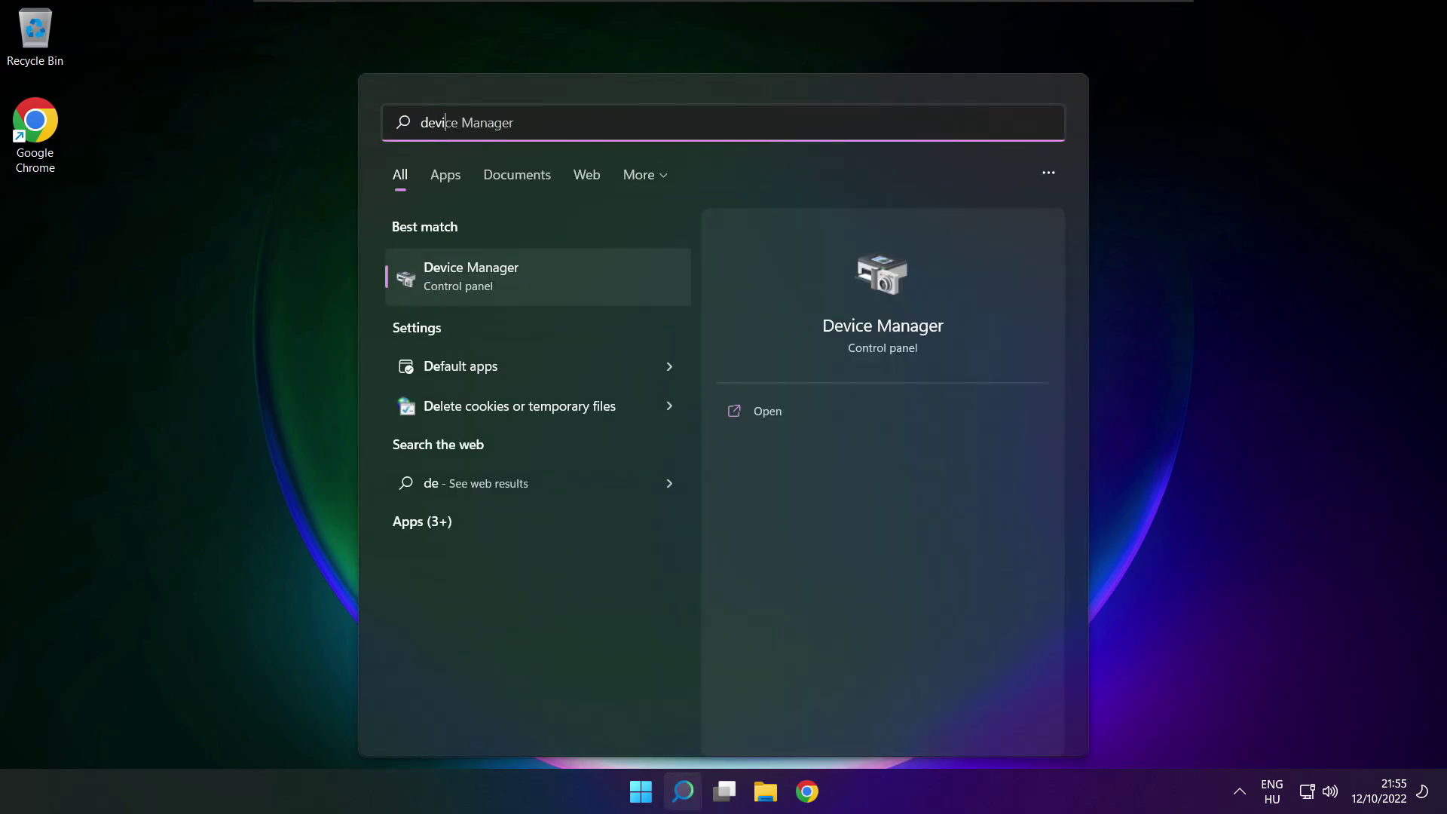
{"action": "type", "text": "ce manager"}
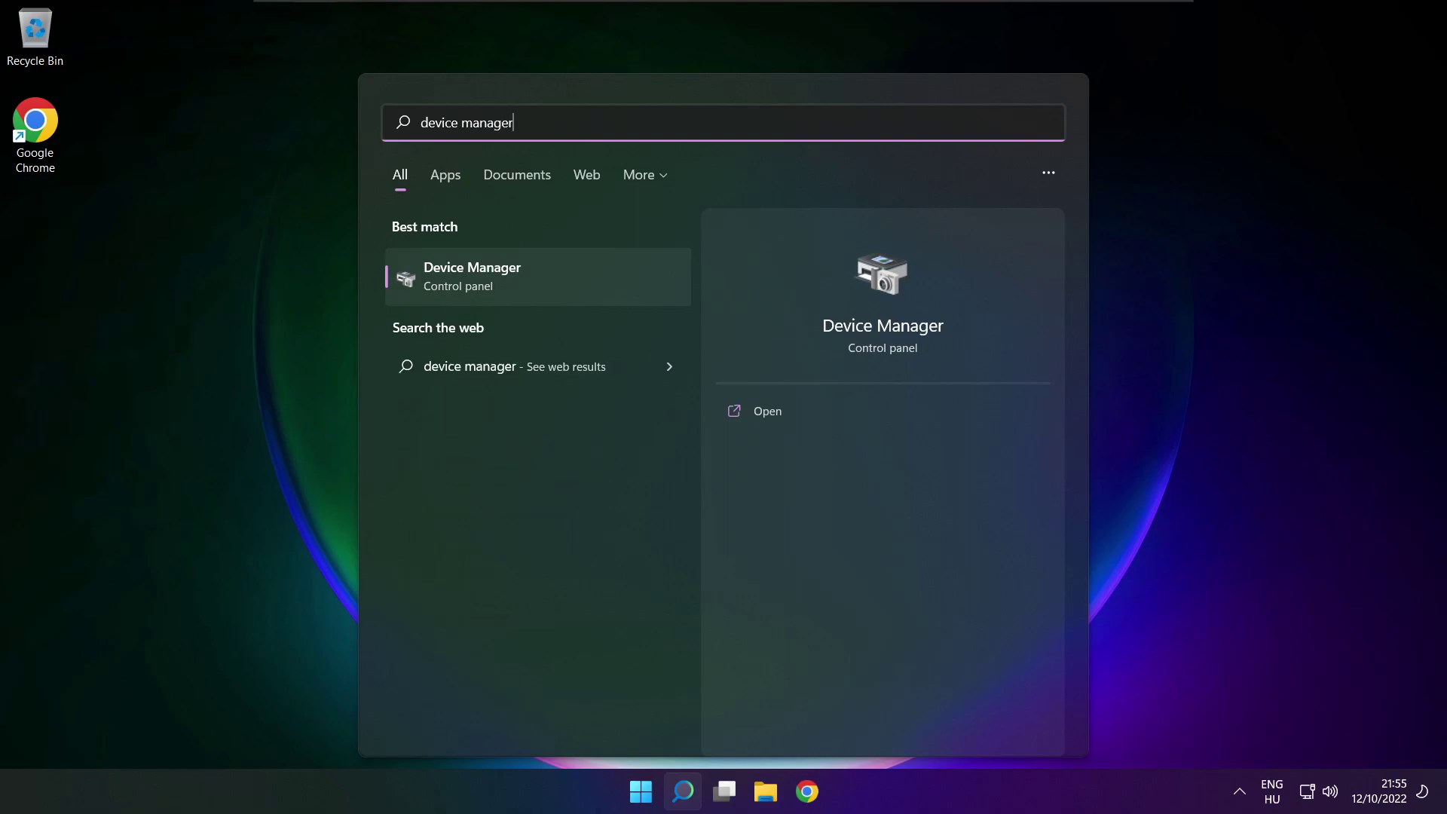
{"action": "left_click", "coordinate": [558, 280]}
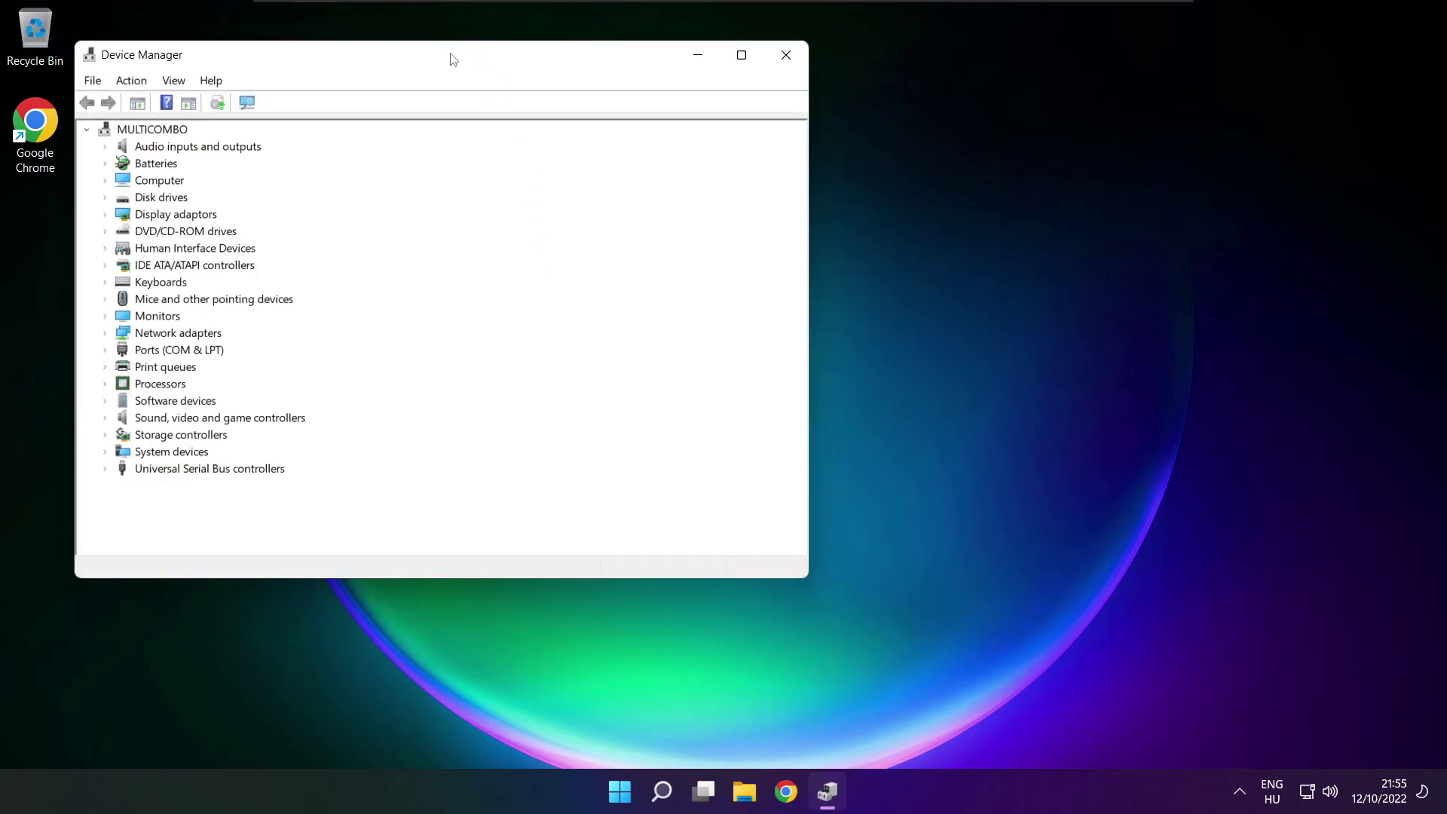
Center the Device Manager window, expand Sound, video and game controllers, and right-click High Definition Audio Device
{"action": "left_click_drag", "start_coordinate": [453, 59], "coordinate": [758, 135]}
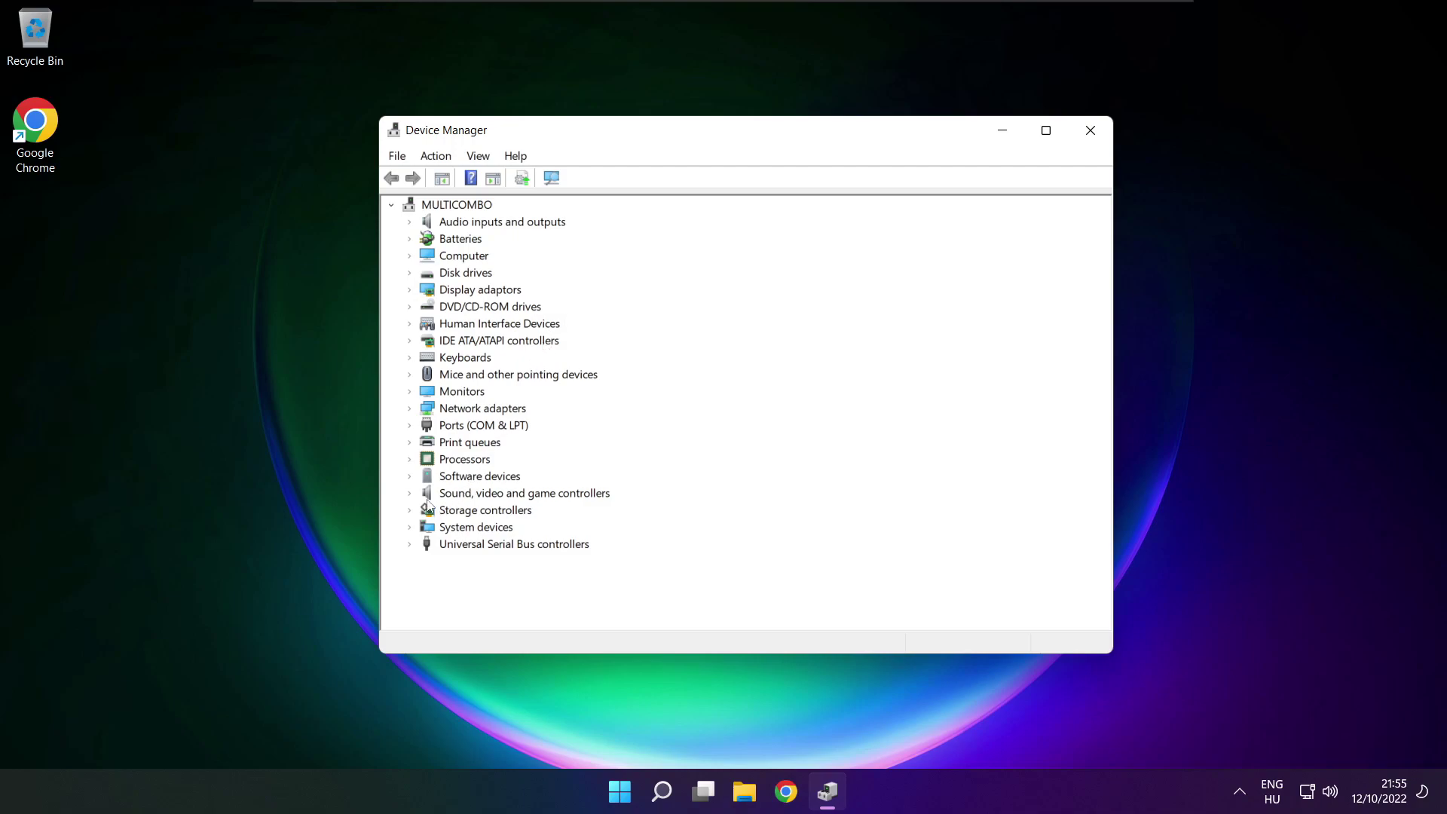
{"action": "left_click", "coordinate": [422, 496]}
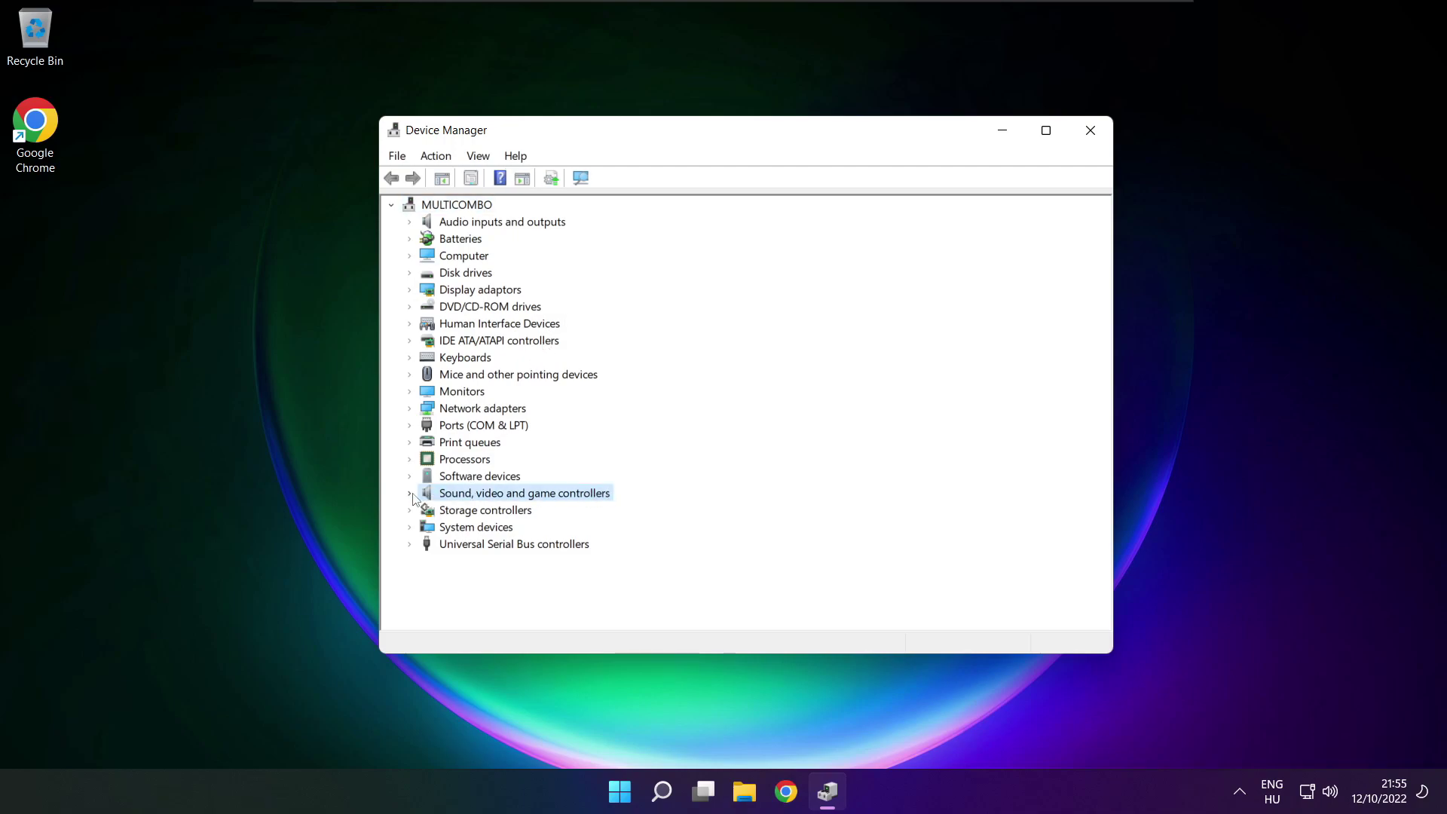
{"action": "left_click", "coordinate": [413, 495]}
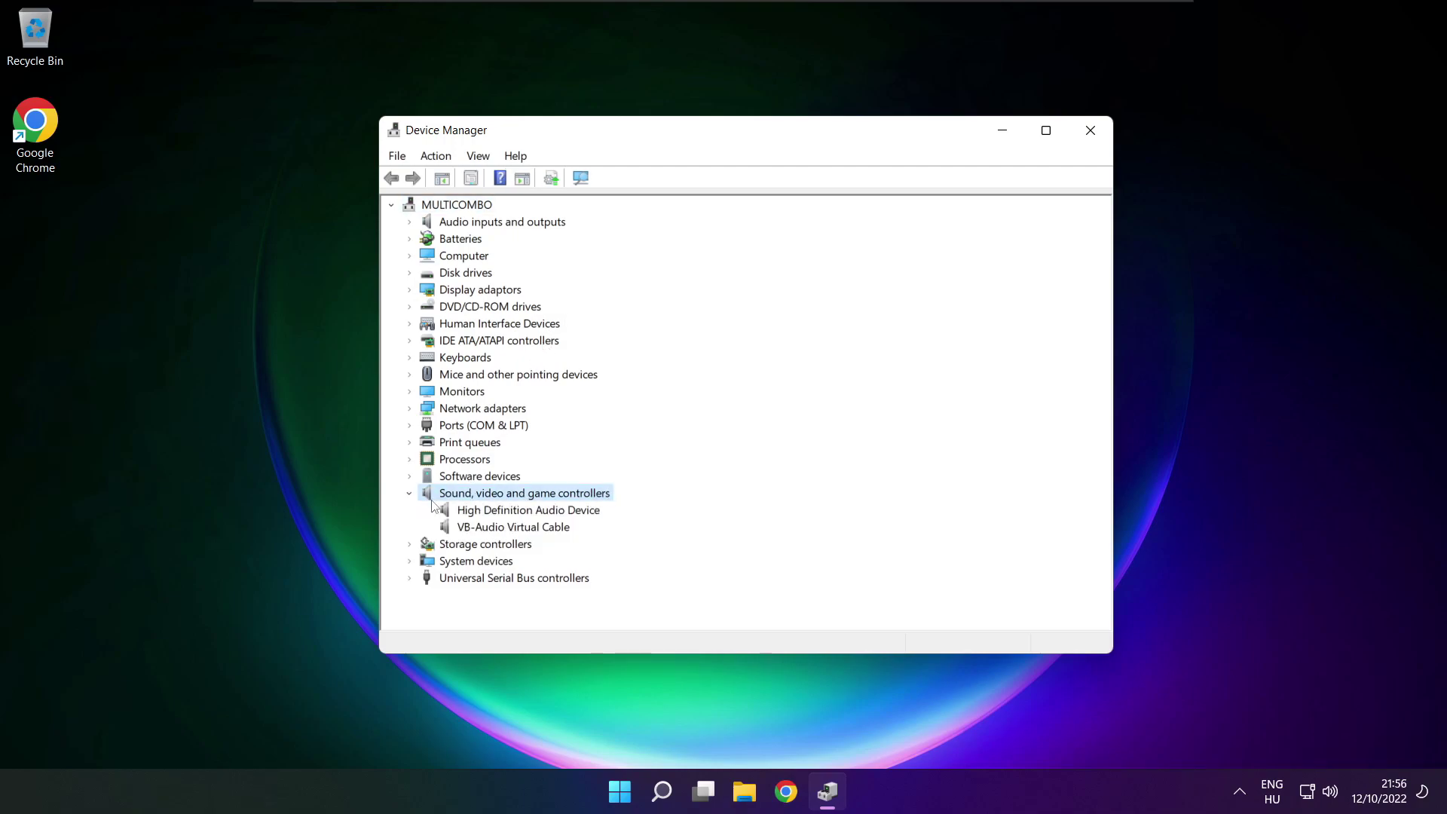
{"action": "left_click", "coordinate": [443, 511]}
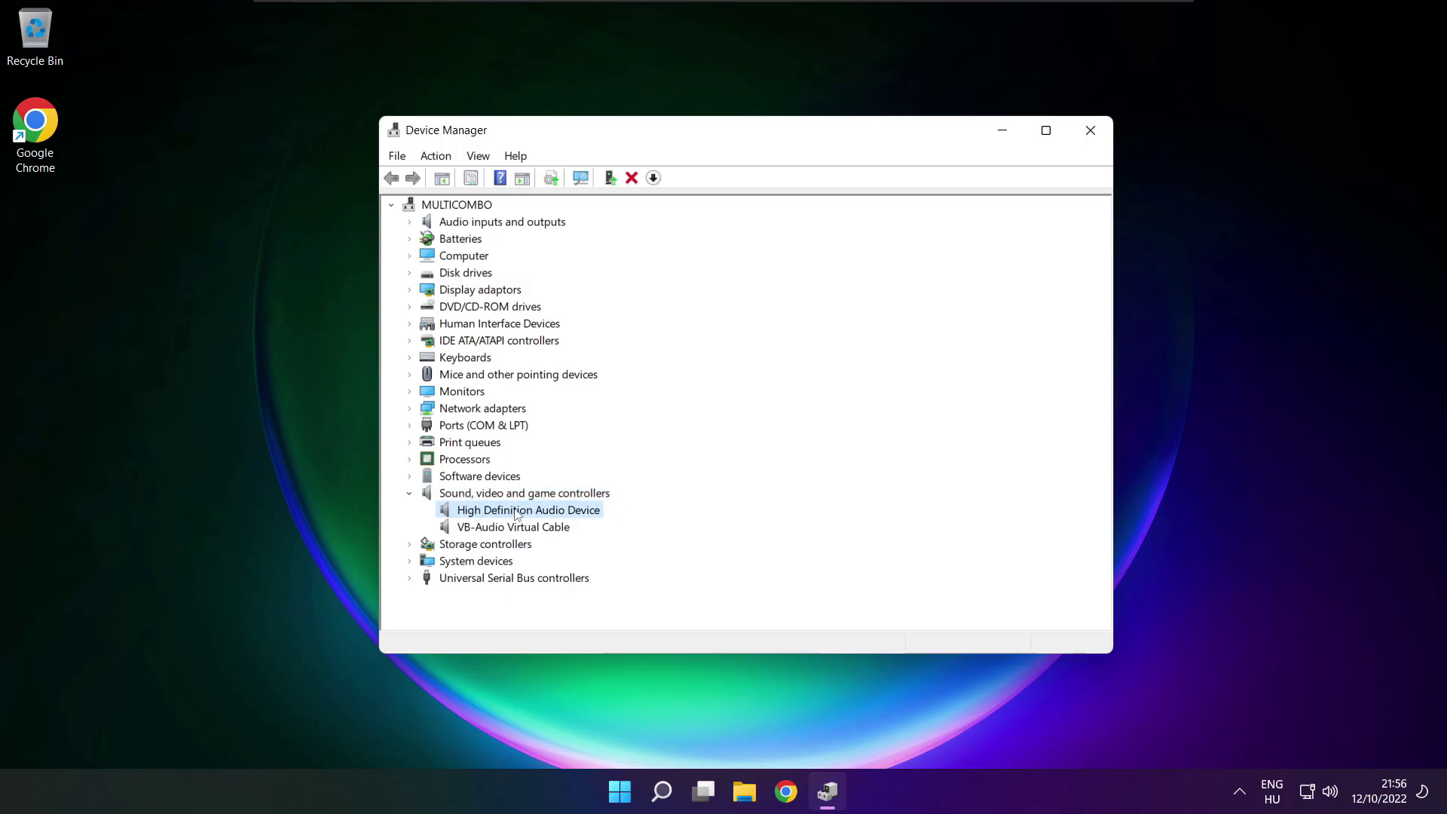
{"action": "right_click", "coordinate": [516, 512]}
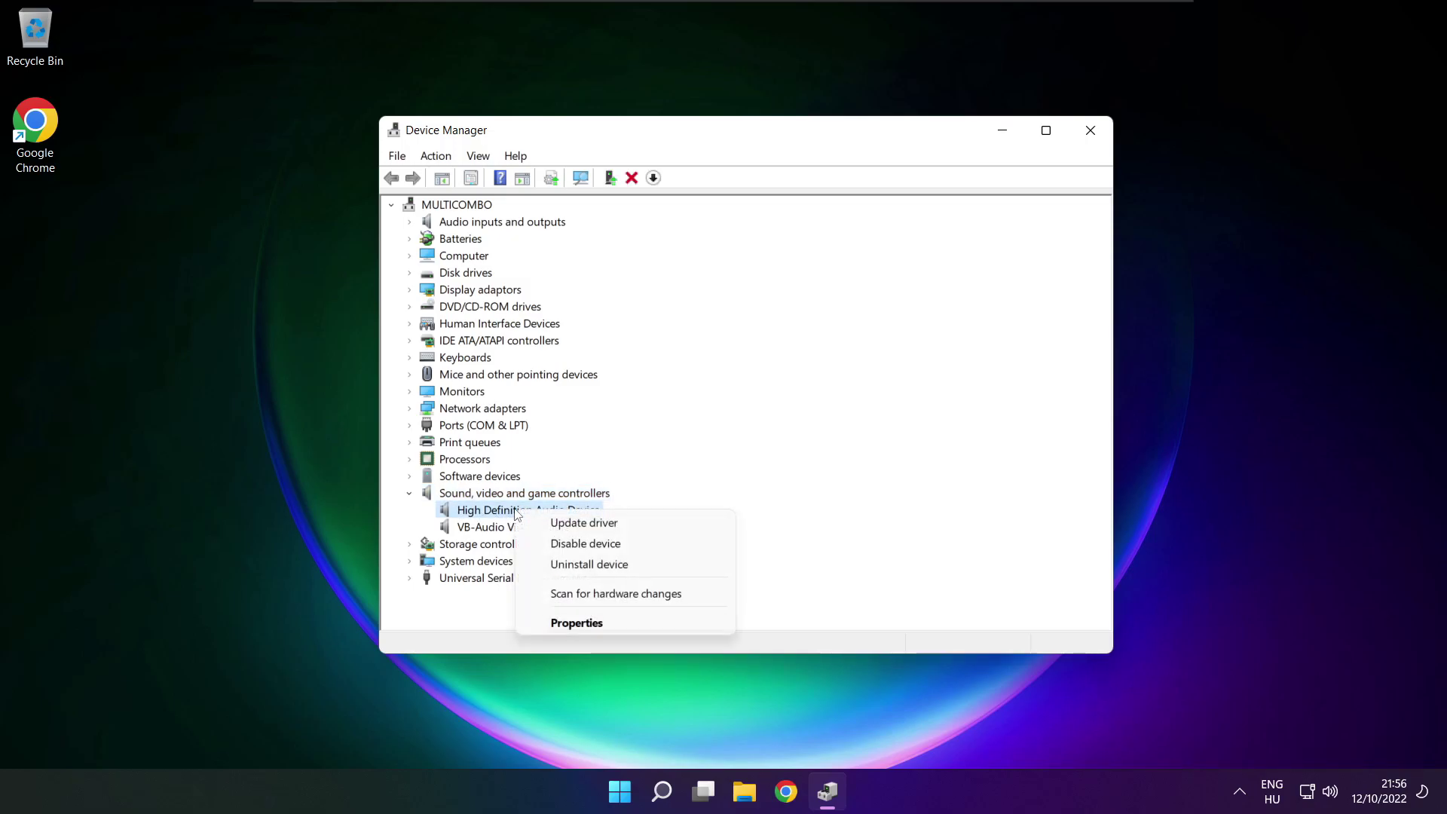
Update the driver by picking the local High Definition Audio Device driver, accepting the warning, and closing
{"action": "left_click", "coordinate": [653, 525]}
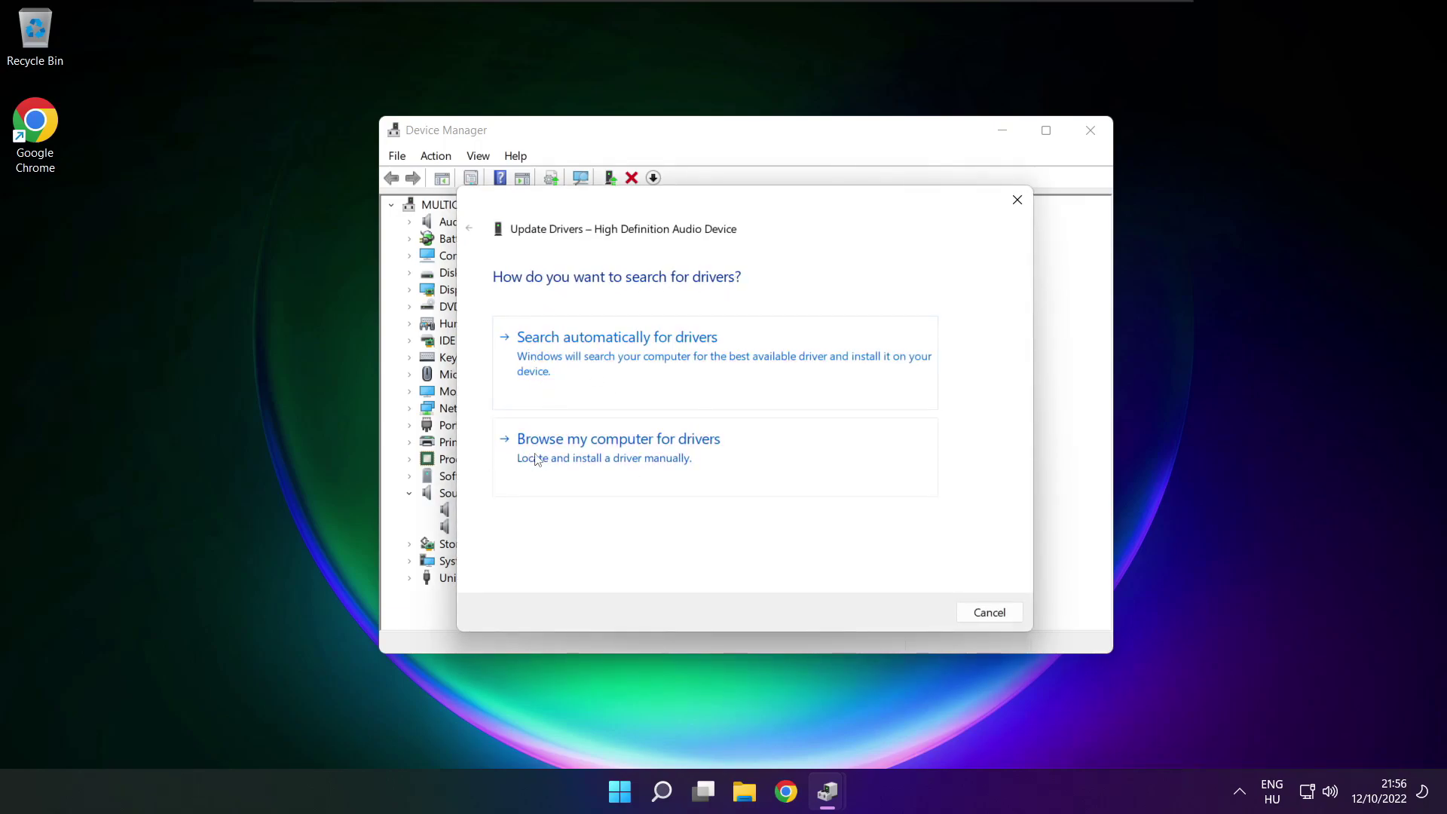
{"action": "left_click", "coordinate": [652, 457]}
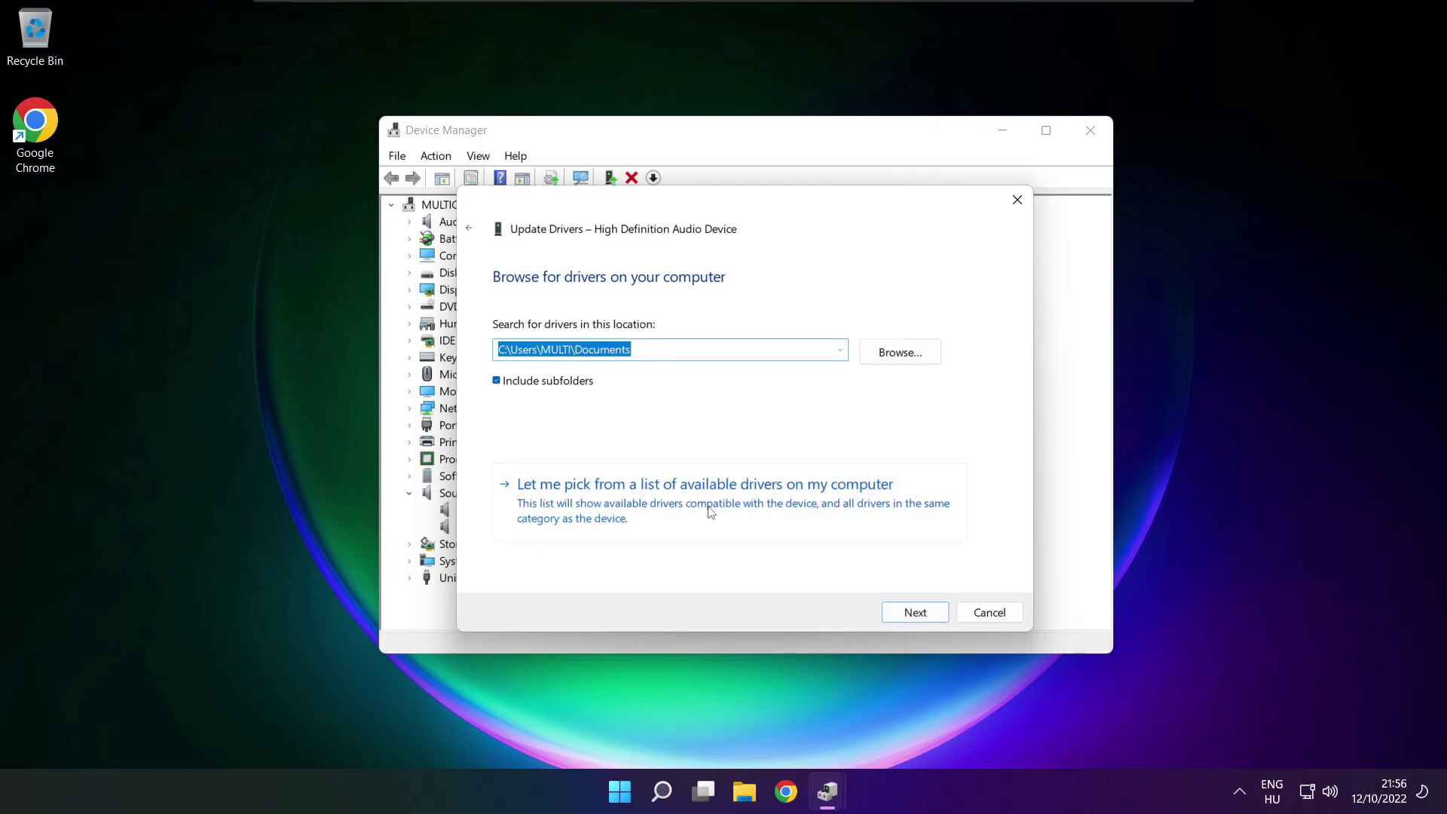
{"action": "left_click", "coordinate": [711, 513]}
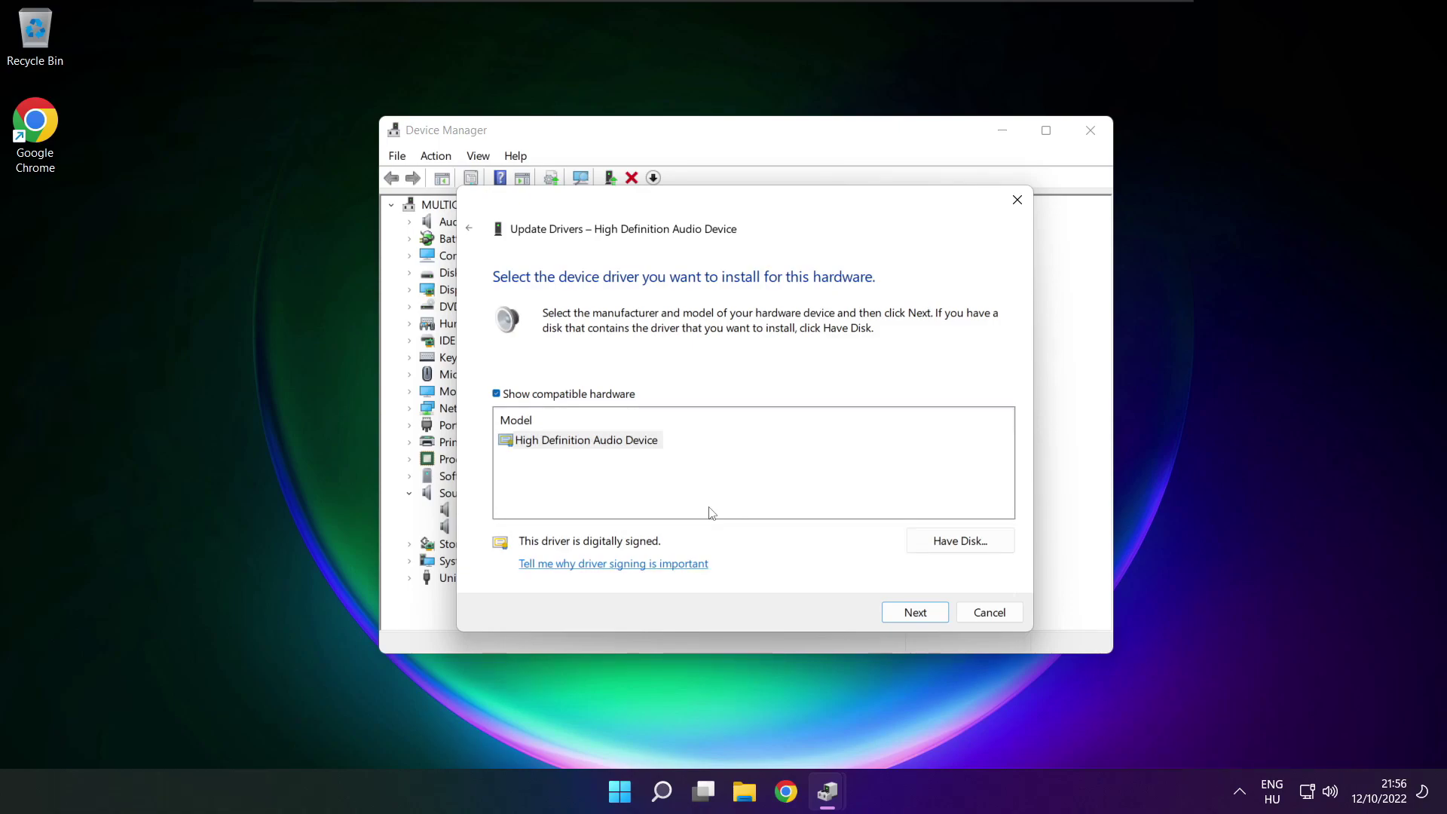
{"action": "left_click", "coordinate": [566, 445]}
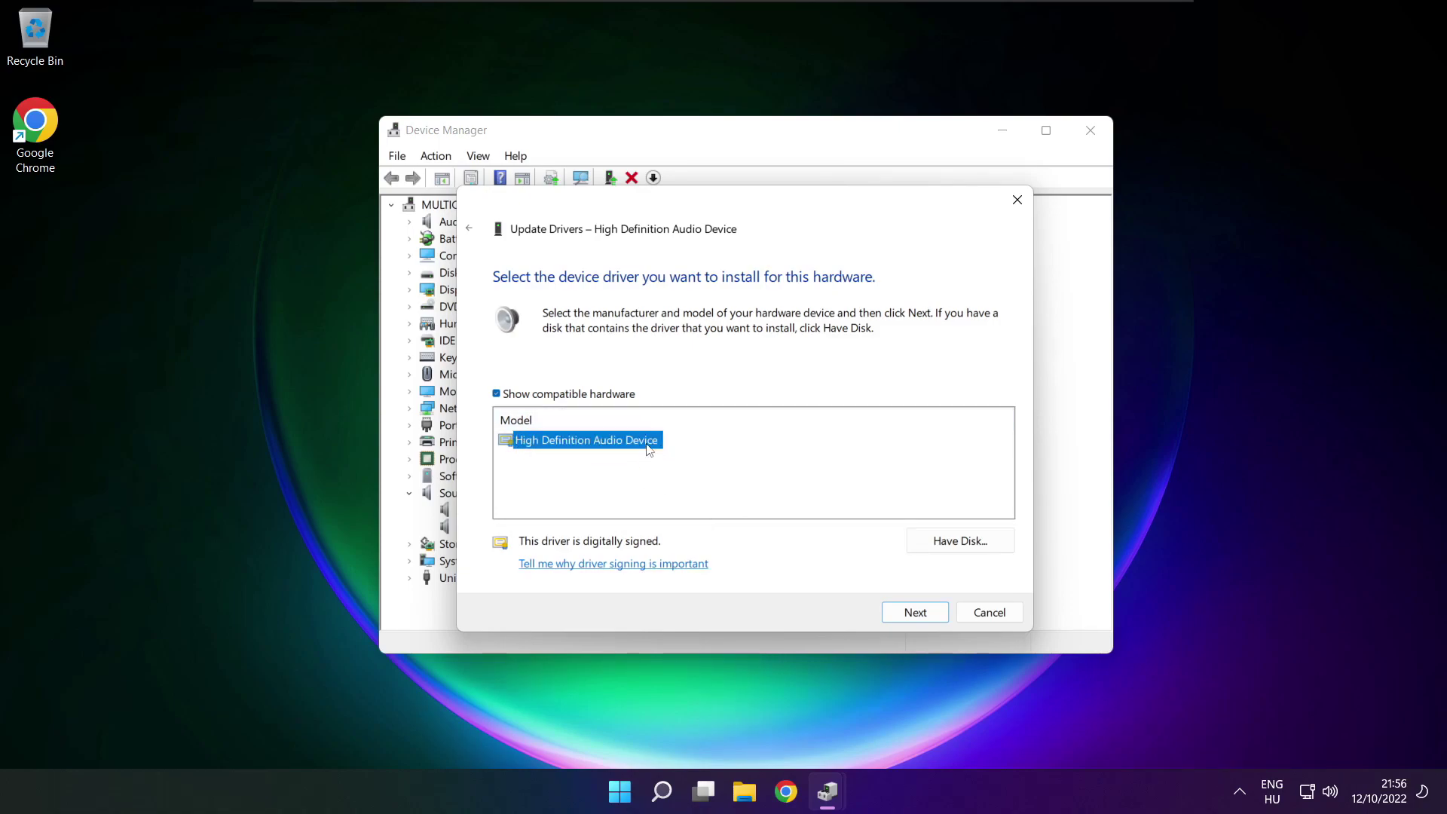
{"action": "left_click", "coordinate": [914, 612]}
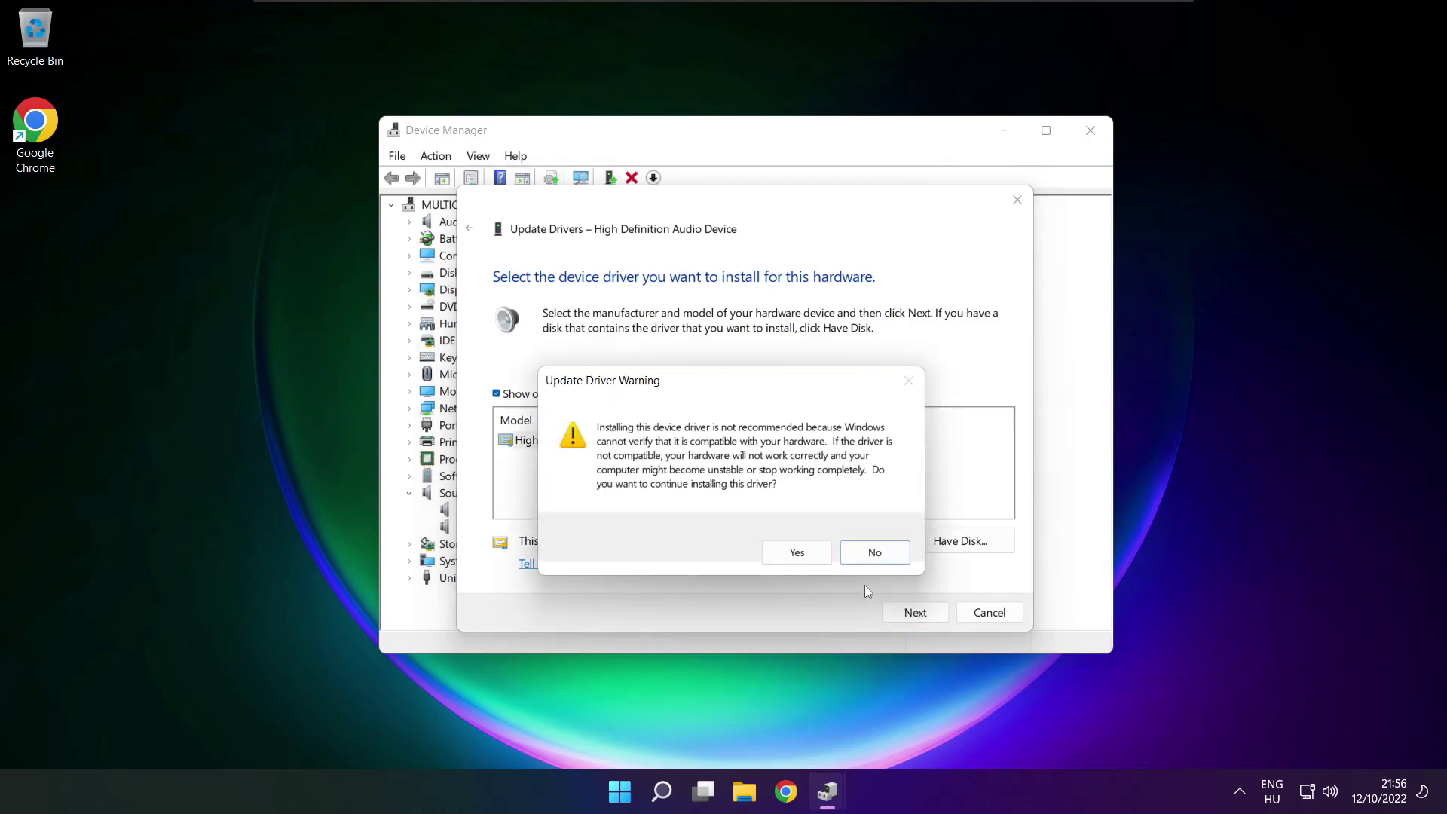
{"action": "left_click", "coordinate": [798, 554]}
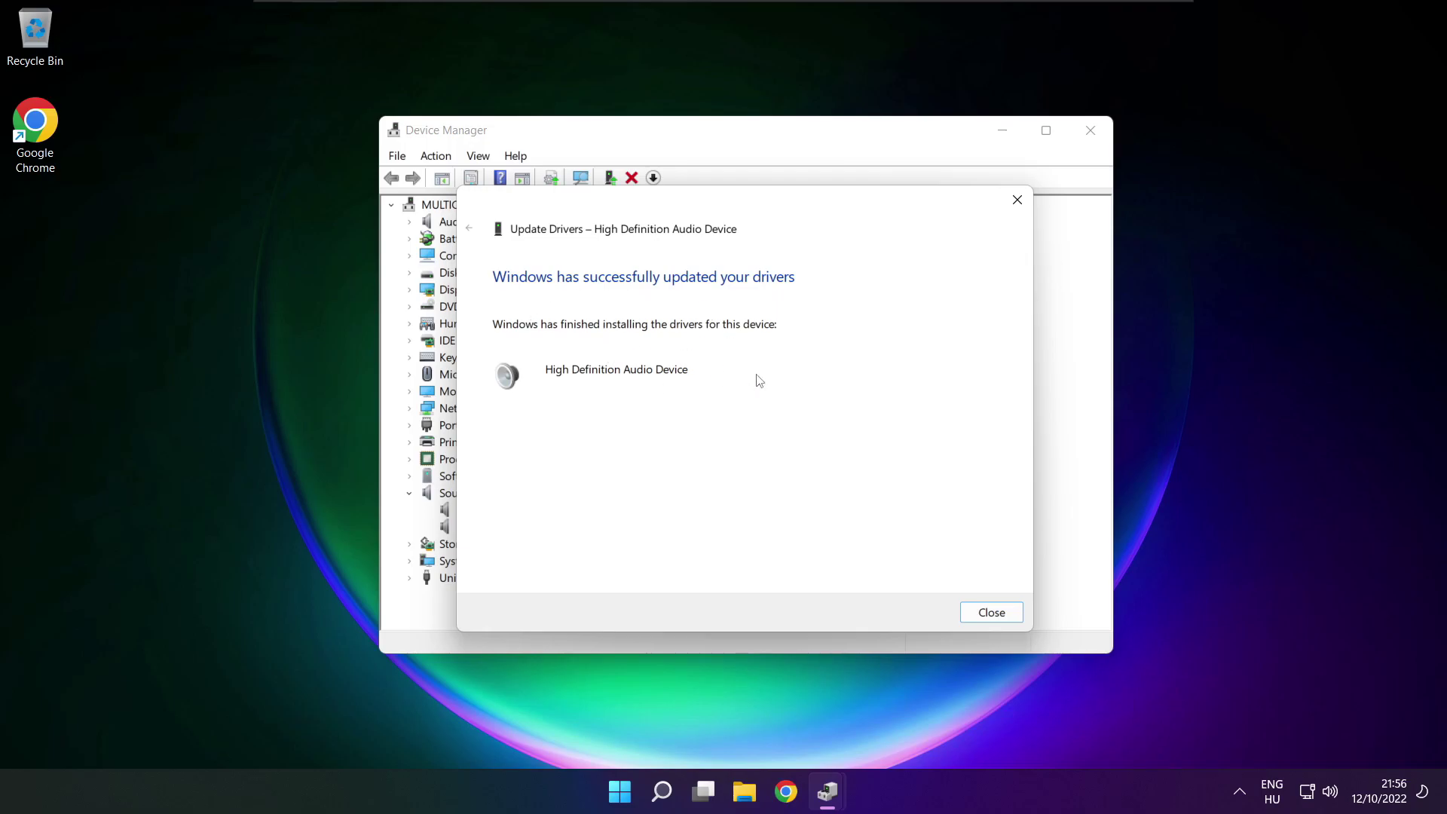
{"action": "left_click", "coordinate": [992, 613]}
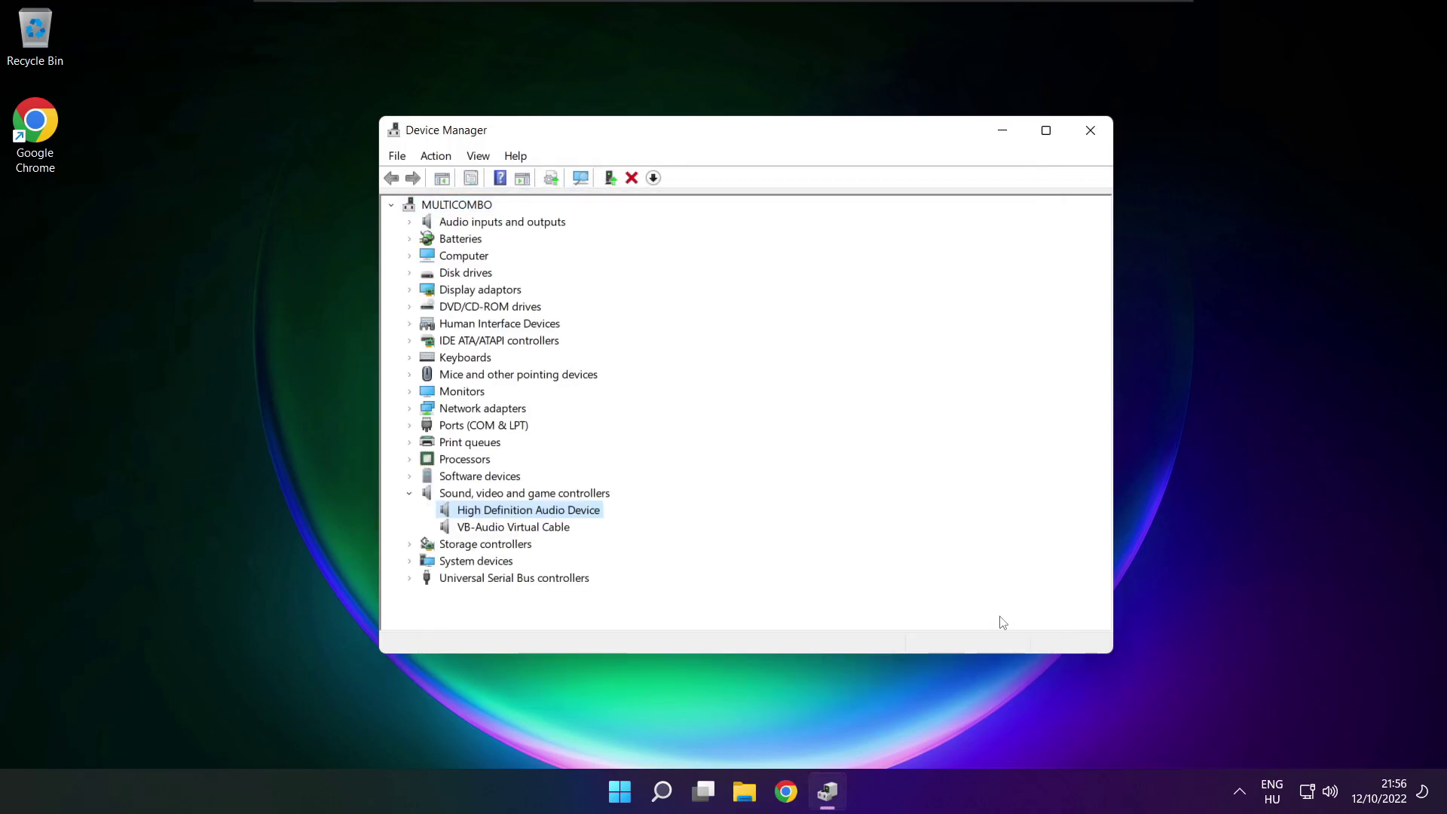
Close Device Manager, then open the Start menu's power options
{"action": "left_click", "coordinate": [1093, 134]}
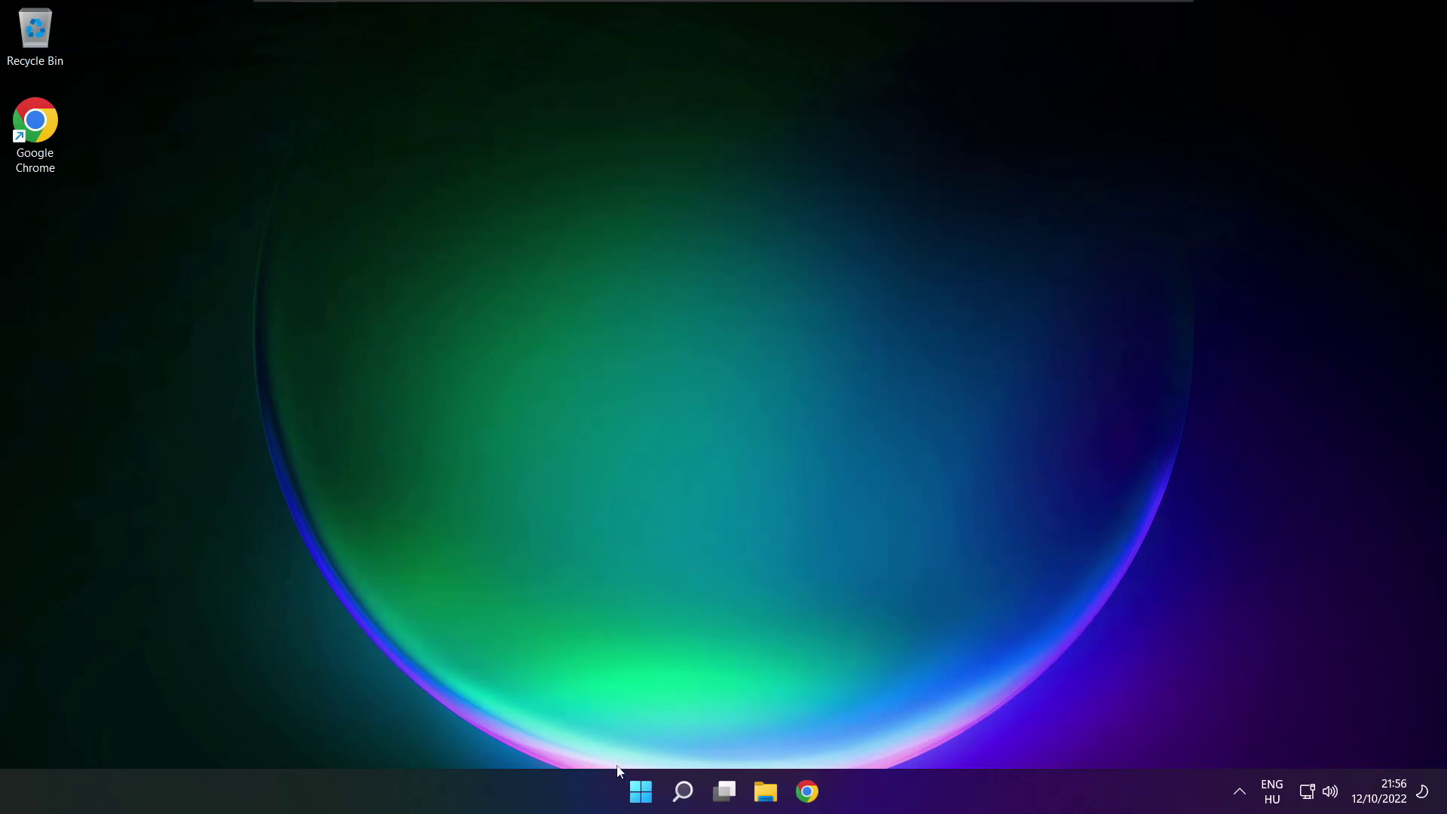
{"action": "left_click", "coordinate": [640, 791]}
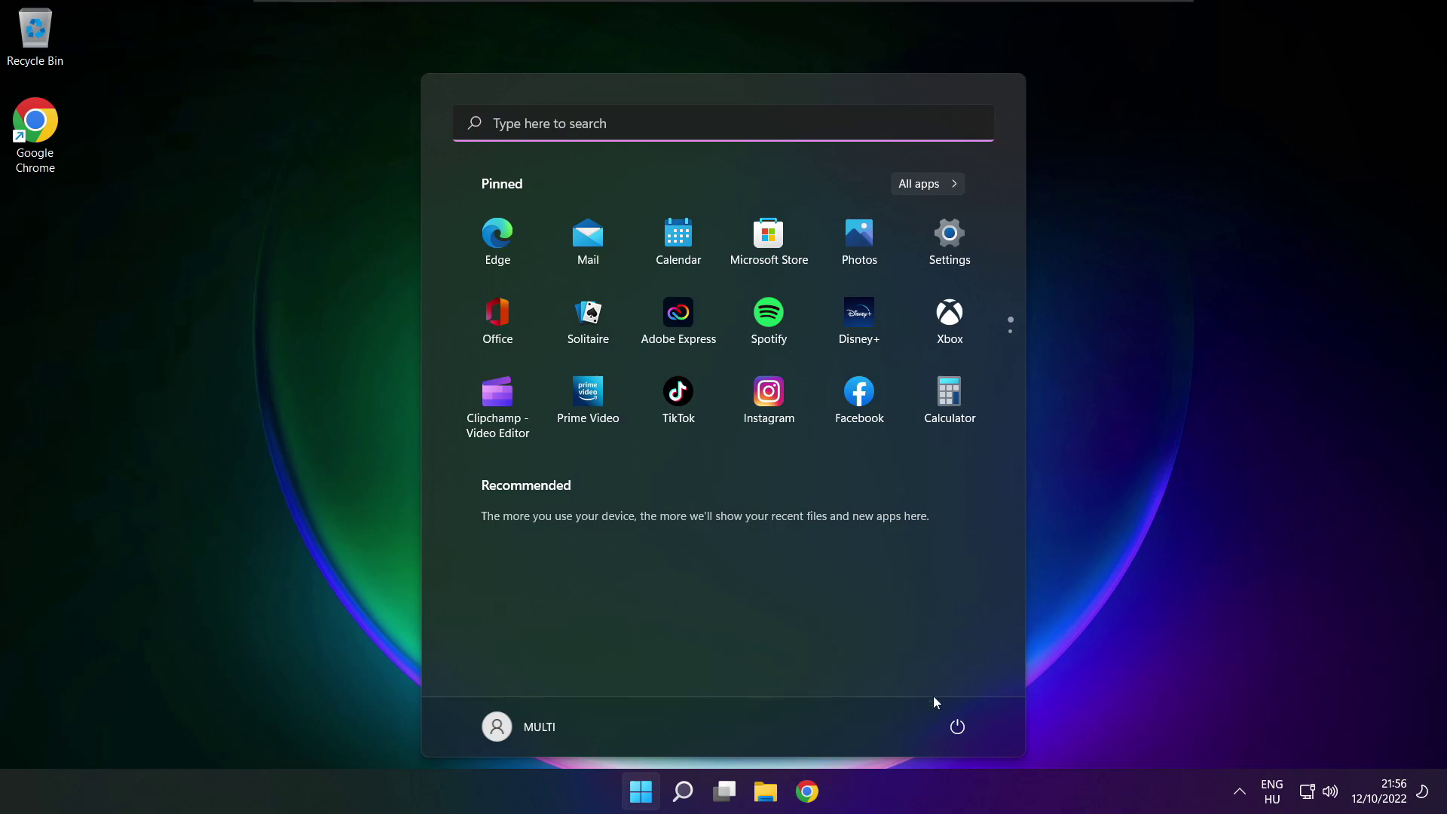
{"action": "left_click", "coordinate": [957, 725]}
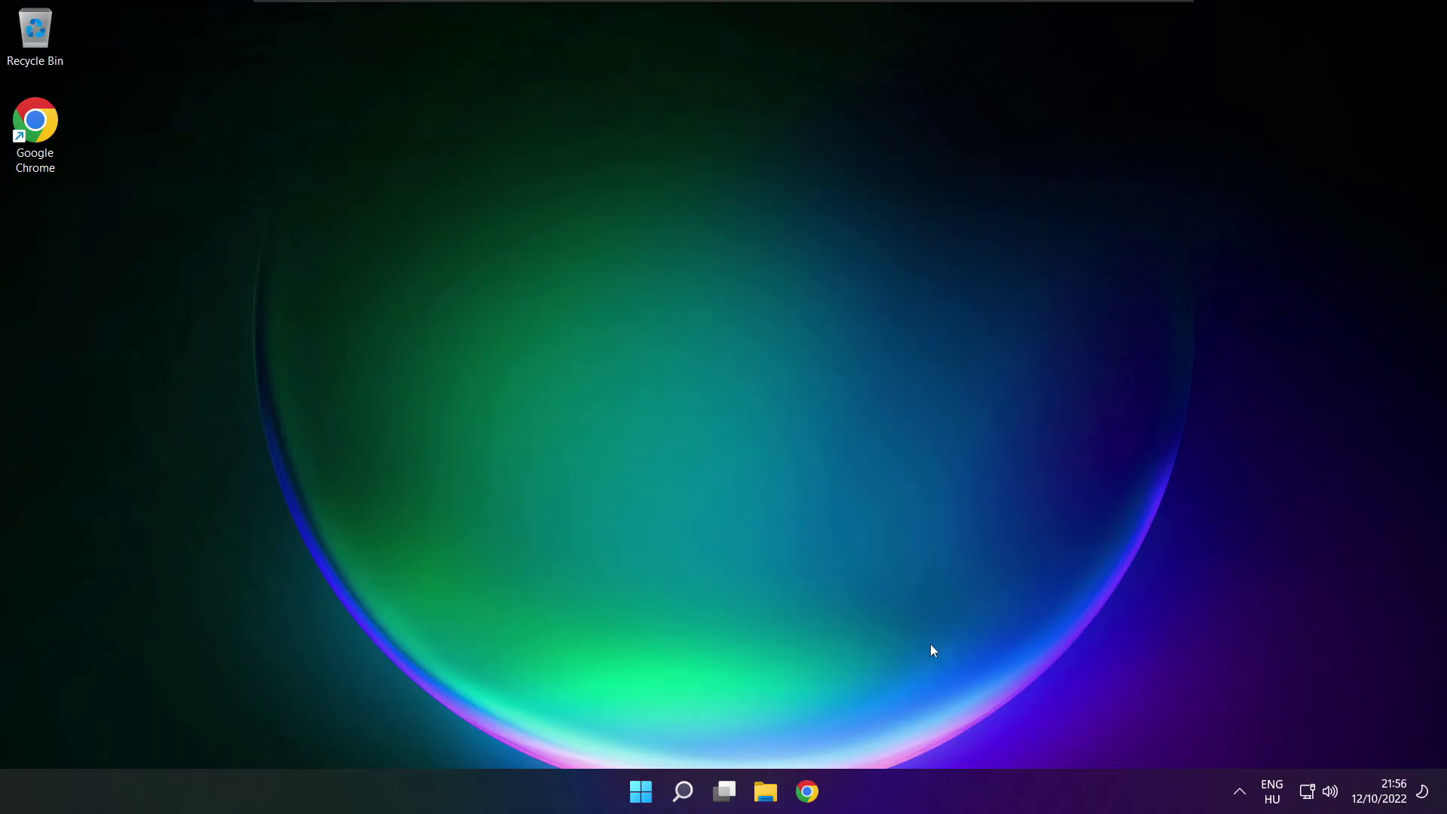
Open Sound settings from the taskbar volume icon and scroll to the Advanced troubleshooting section
{"action": "right_click", "coordinate": [1330, 795]}
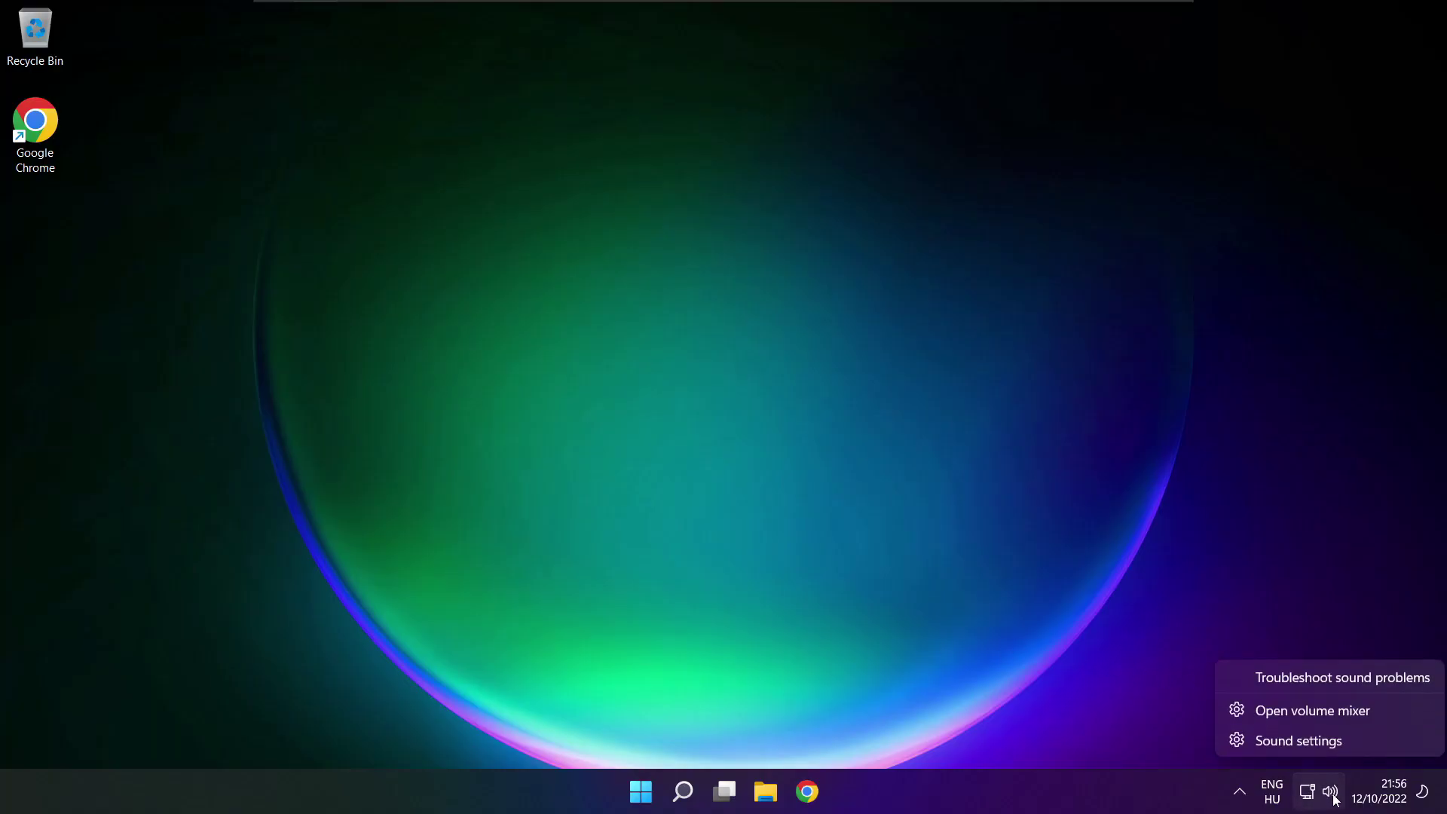
{"action": "left_click", "coordinate": [1352, 741]}
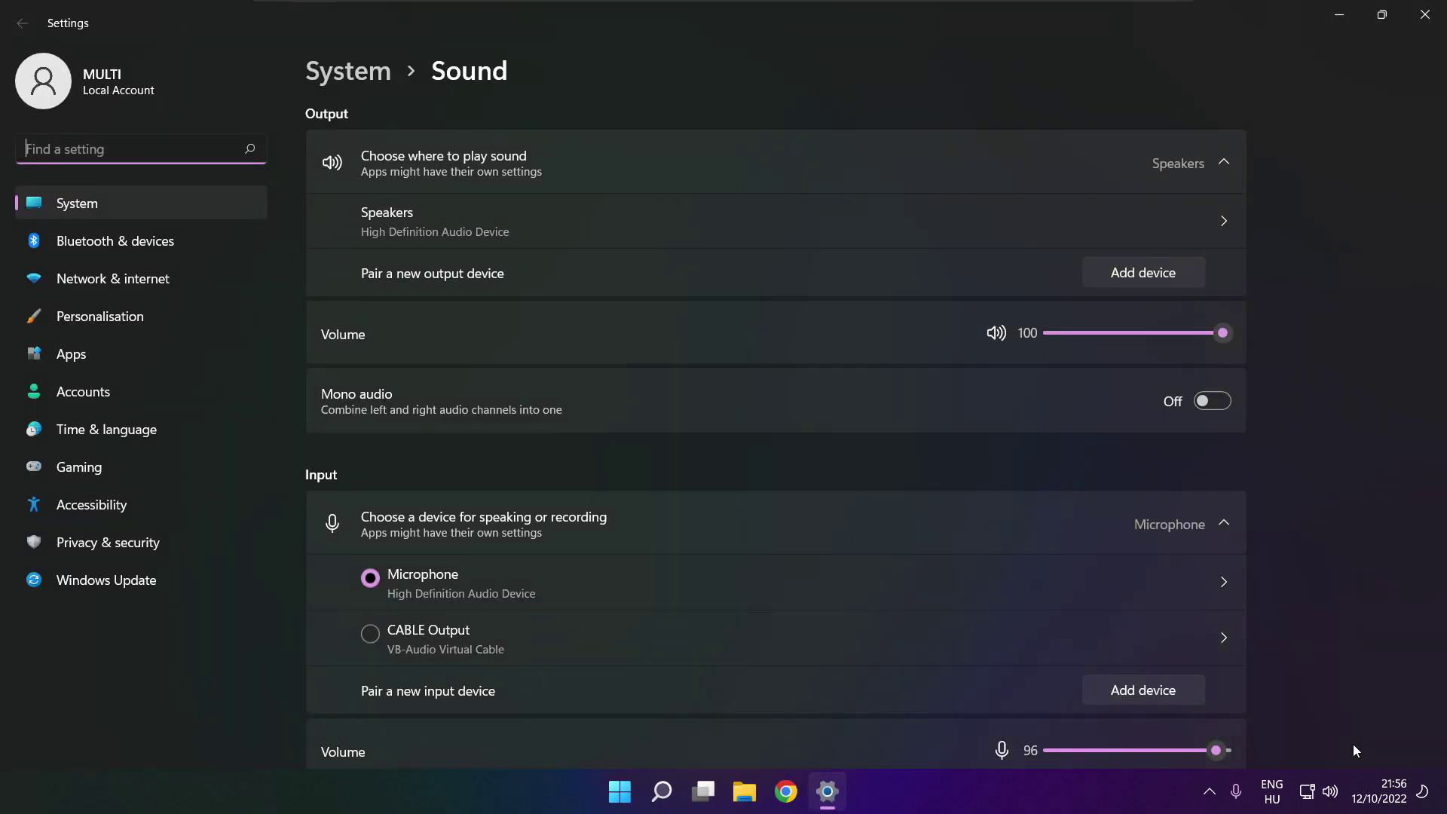
{"action": "scroll", "coordinate": [776, 435], "scroll_direction": "down", "scroll_amount": 6}
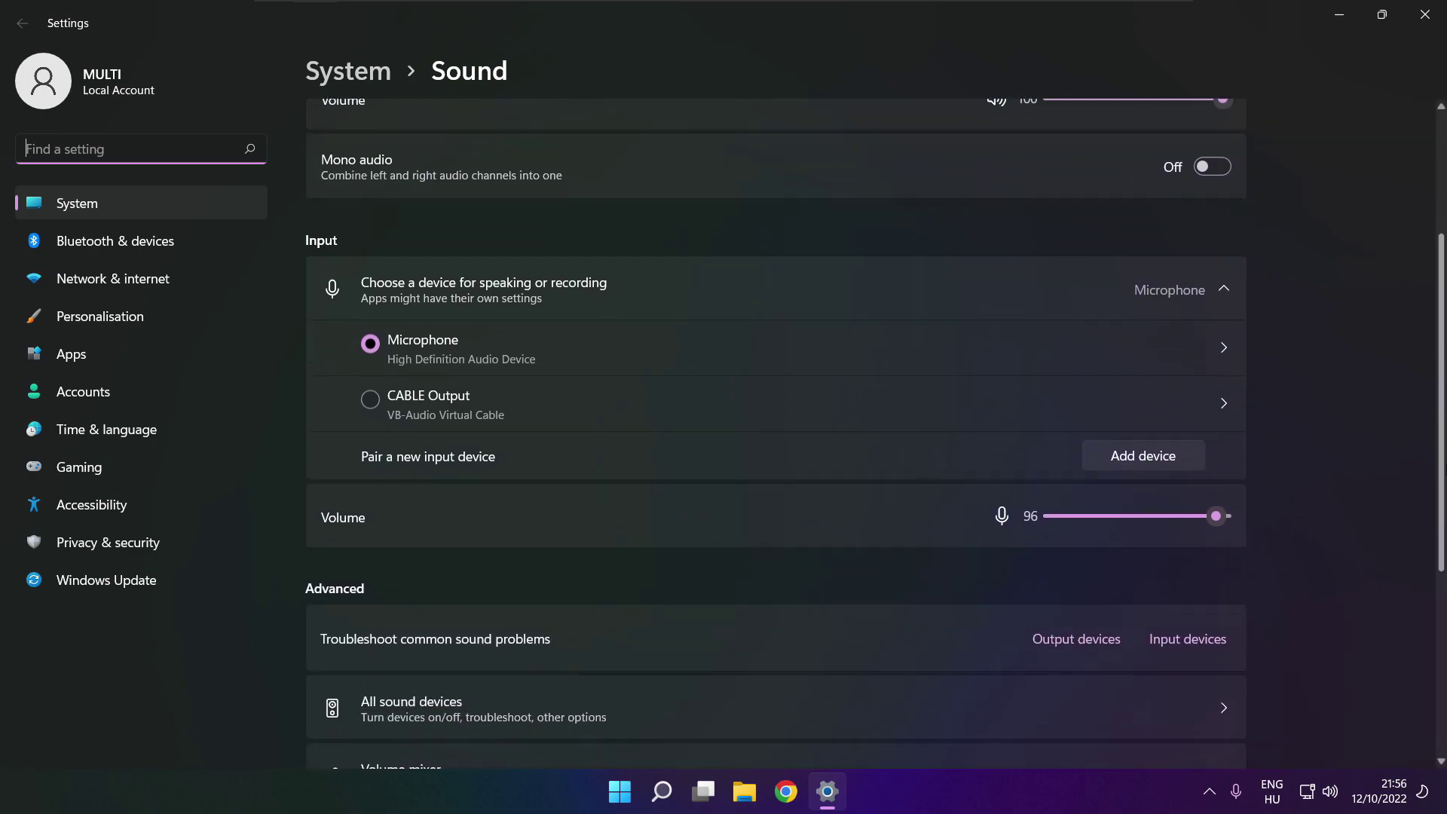
{"action": "scroll", "coordinate": [776, 435], "scroll_direction": "down", "scroll_amount": 2}
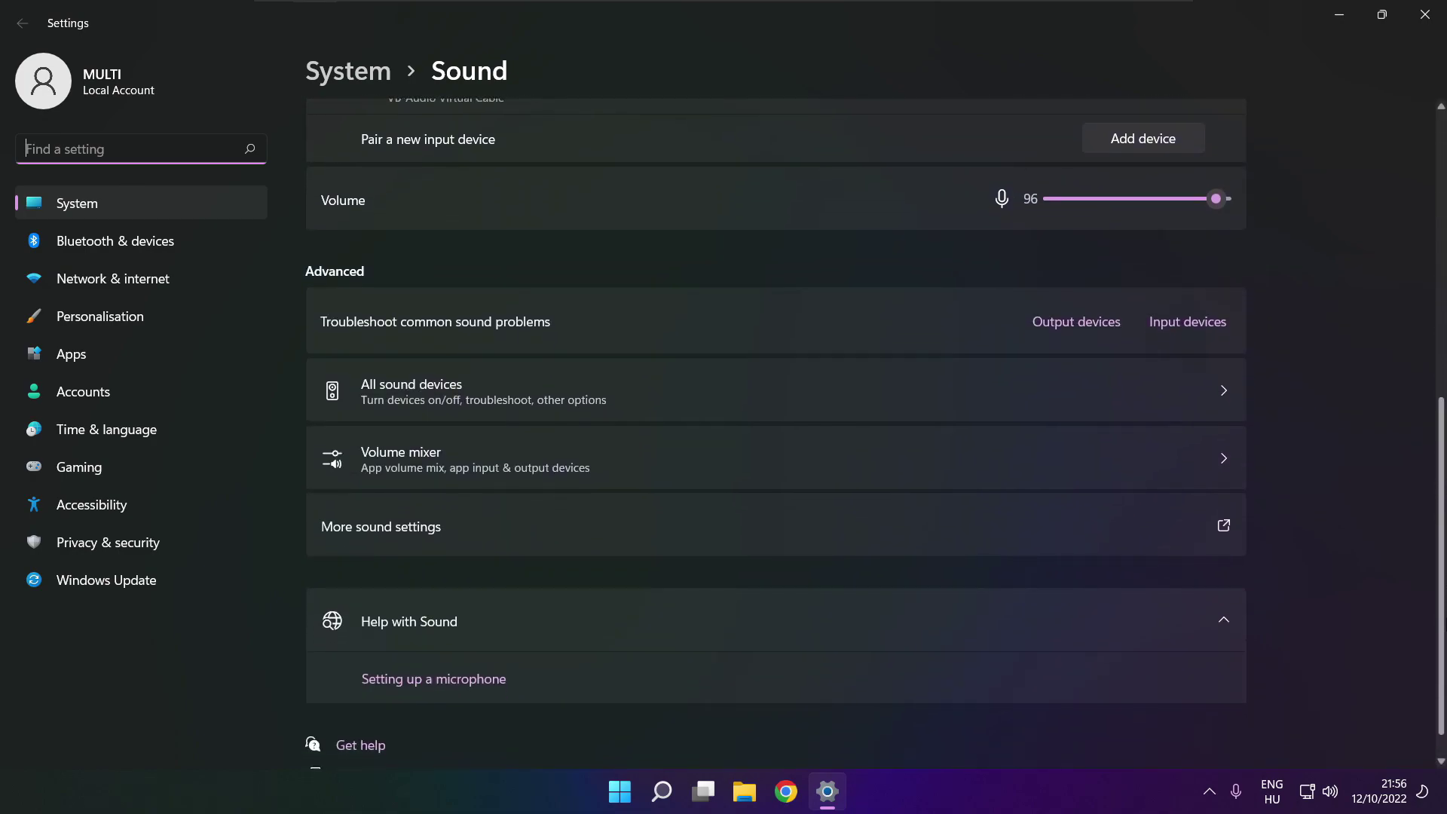
{"action": "scroll", "coordinate": [776, 435], "scroll_direction": "down", "scroll_amount": 1}
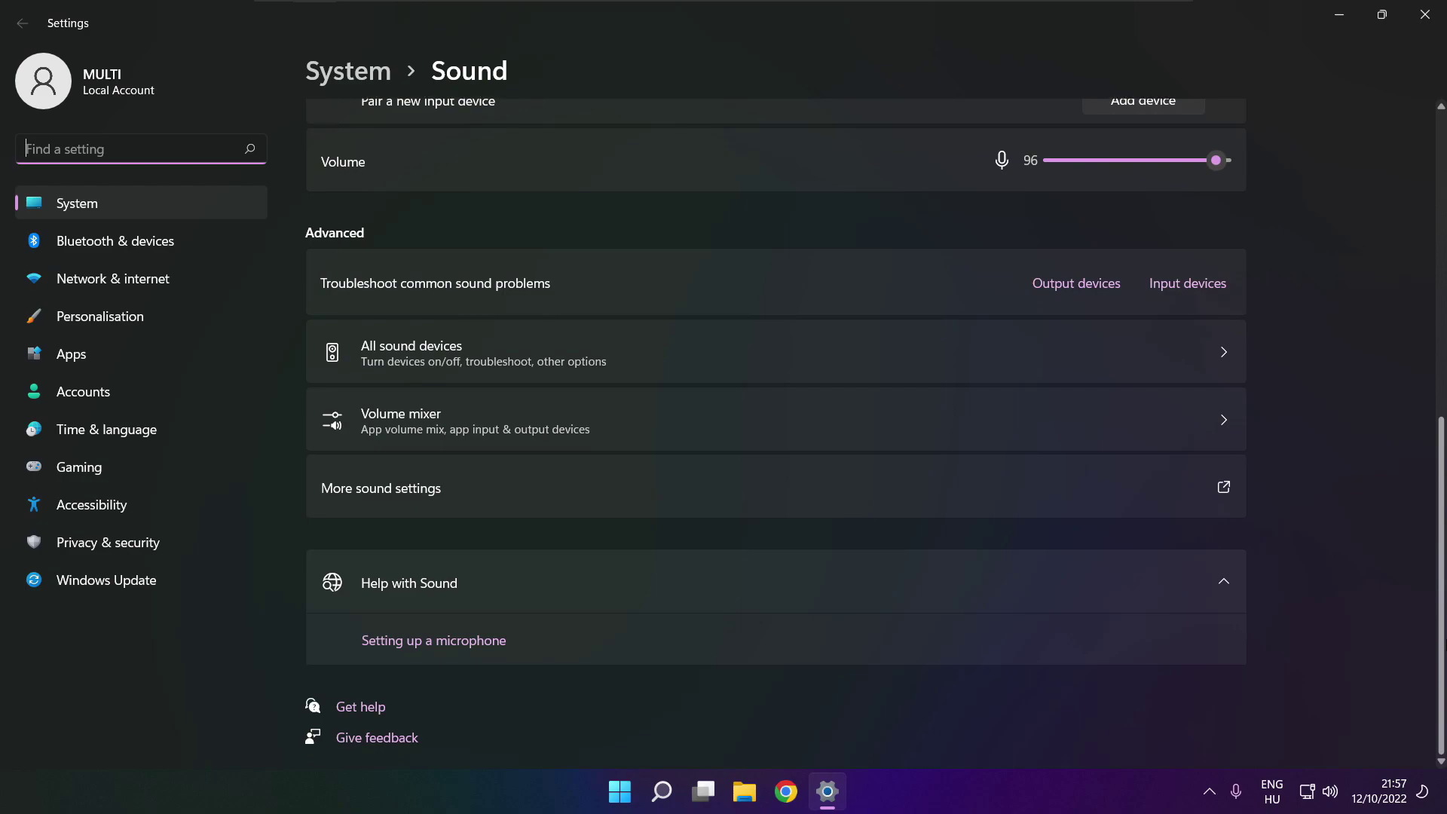
Launch the Playing Audio troubleshooter for output devices from Troubleshoot common sound problems
{"action": "left_click", "coordinate": [1083, 291]}
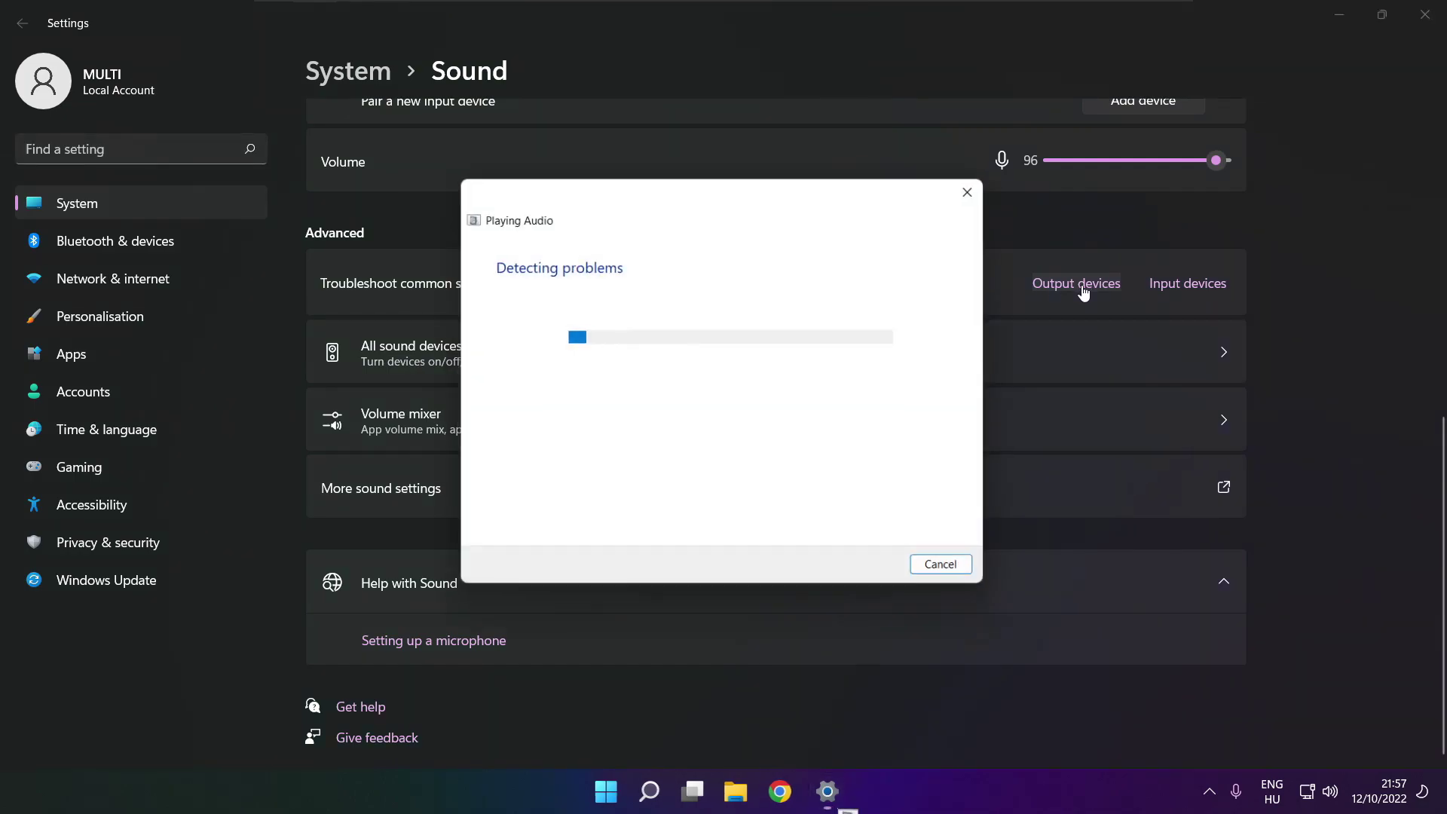